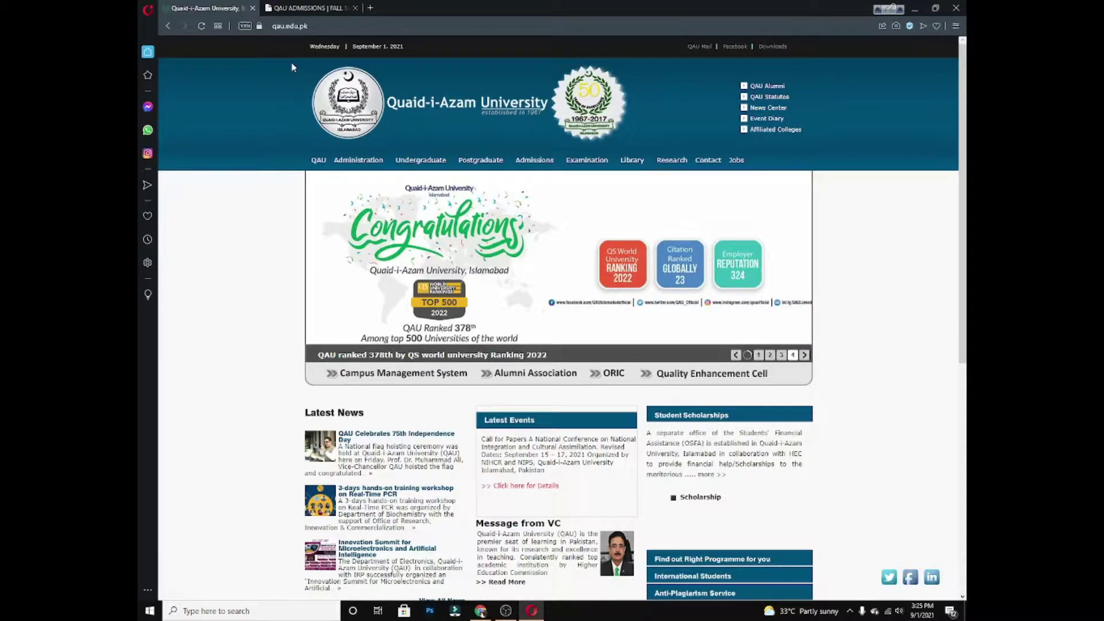
Open the QAU website from the Google results and go from its admissions announcement to the online application sign-up form
scroll(463, 190, down, 6)
scroll(463, 190, up, 6)
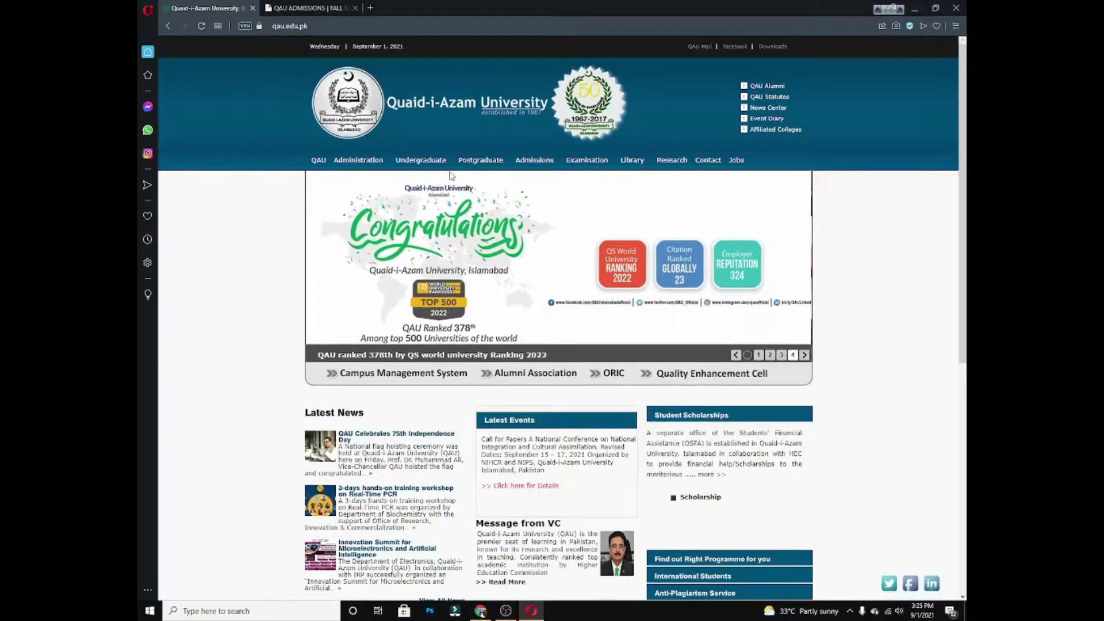
key(alt+Left)
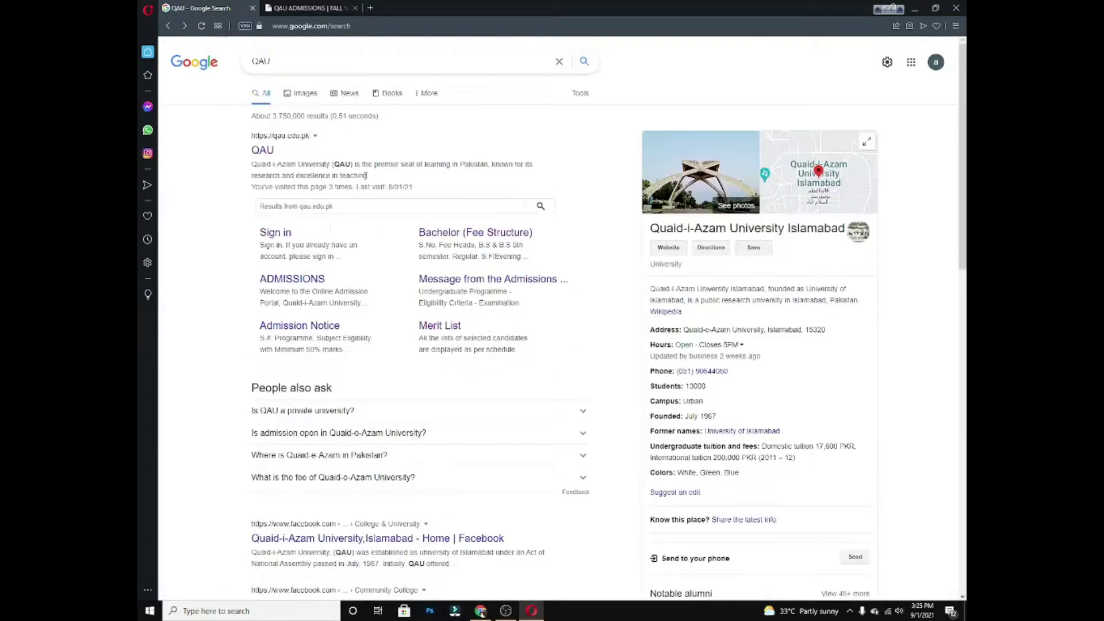
click(263, 150)
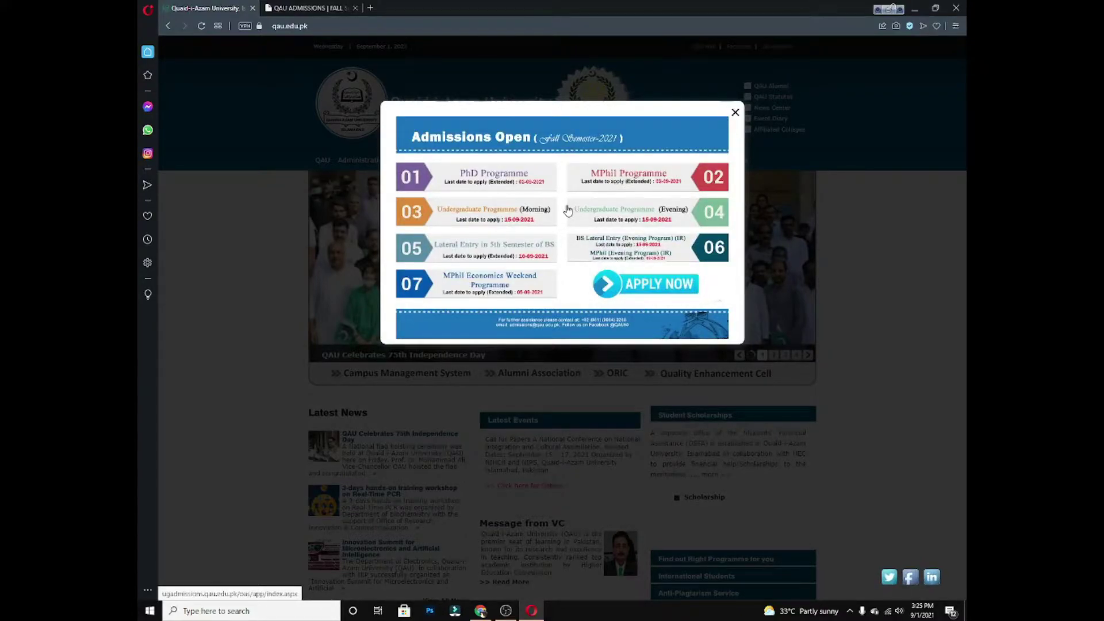
click(611, 286)
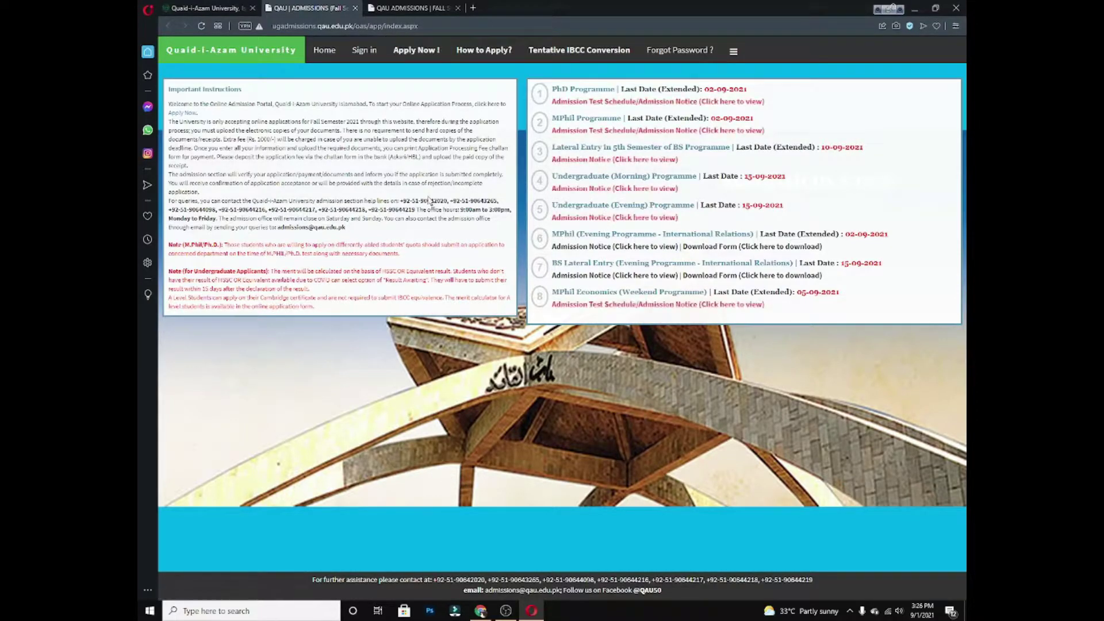
click(421, 46)
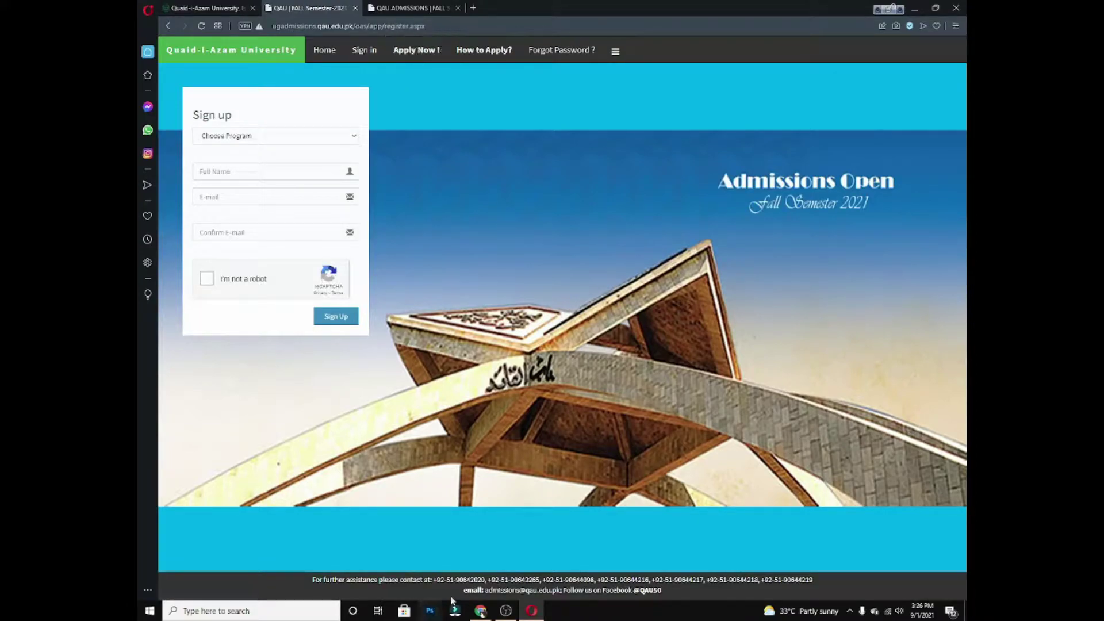
click(504, 612)
click(503, 612)
Choose the BS/BHLLB/Pharm-D (Morning) program in the sign-up form and fill in the applicant's full name
click(323, 139)
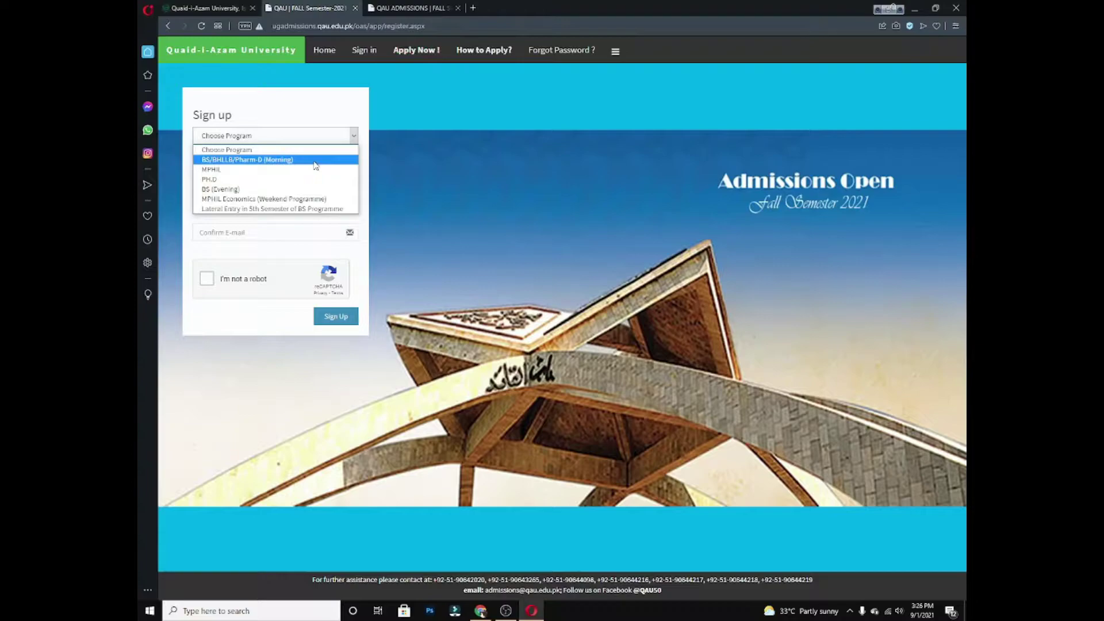
click(315, 165)
click(312, 169)
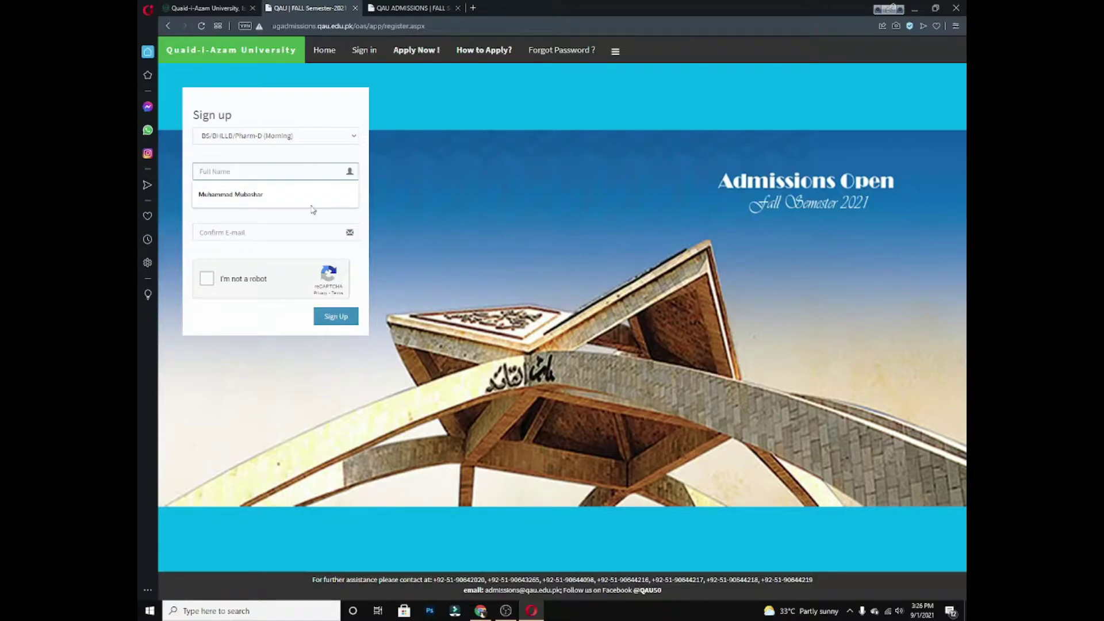
click(311, 194)
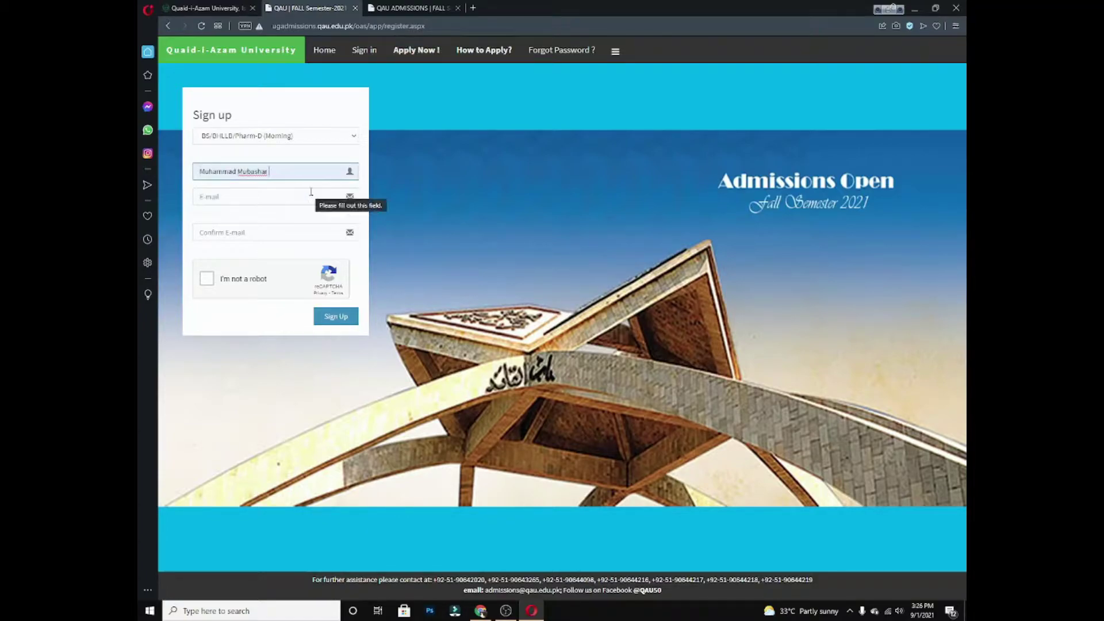
Enter the applicant's e-mail address in both e-mail fields and submit the sign-up form with the robot check completed
click(311, 192)
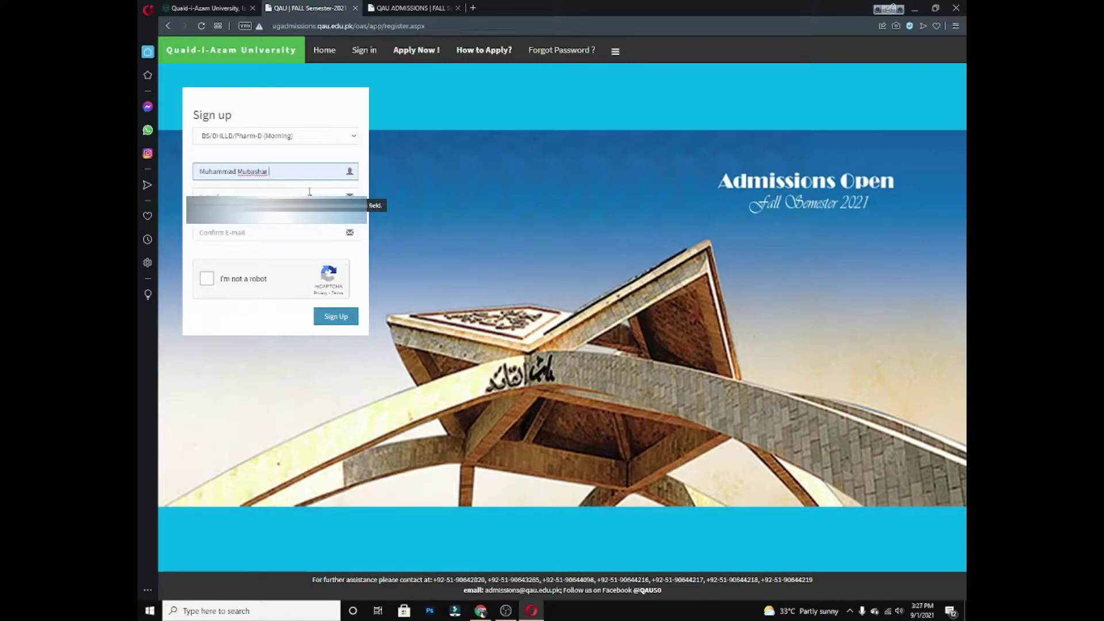
click(310, 191)
key(ctrl+v)
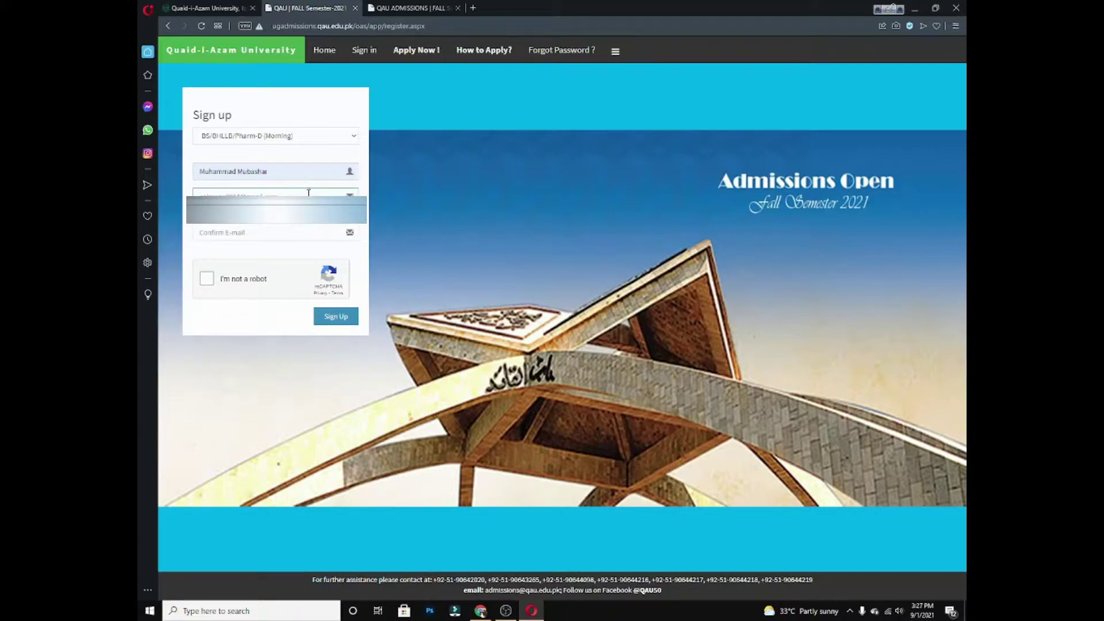
drag(309, 192, 196, 194)
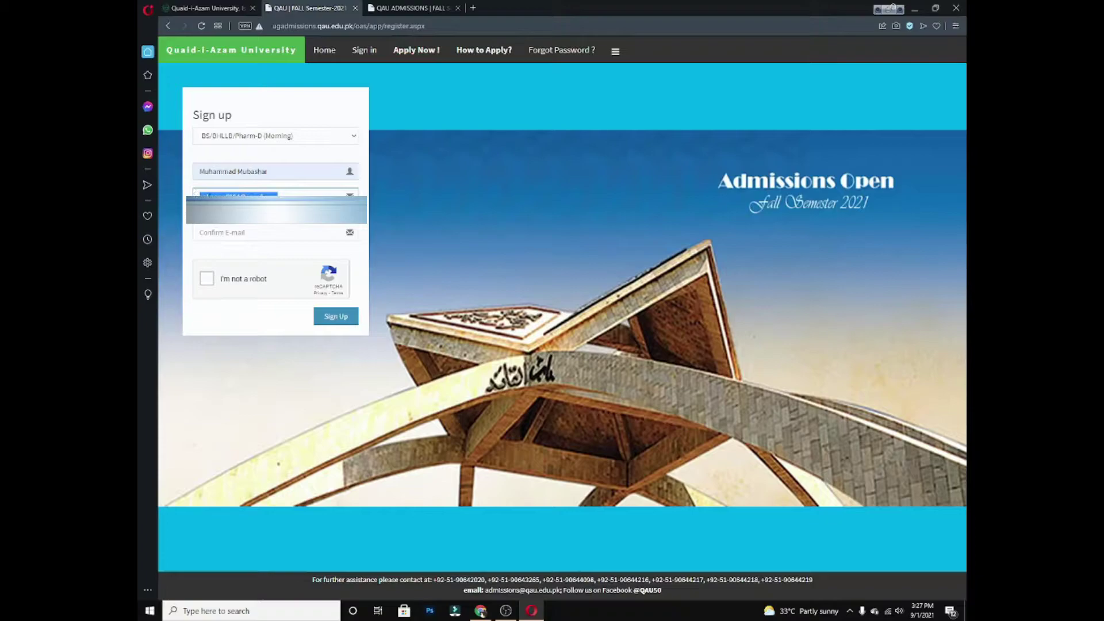
right_click(208, 195)
click(232, 235)
right_click(236, 234)
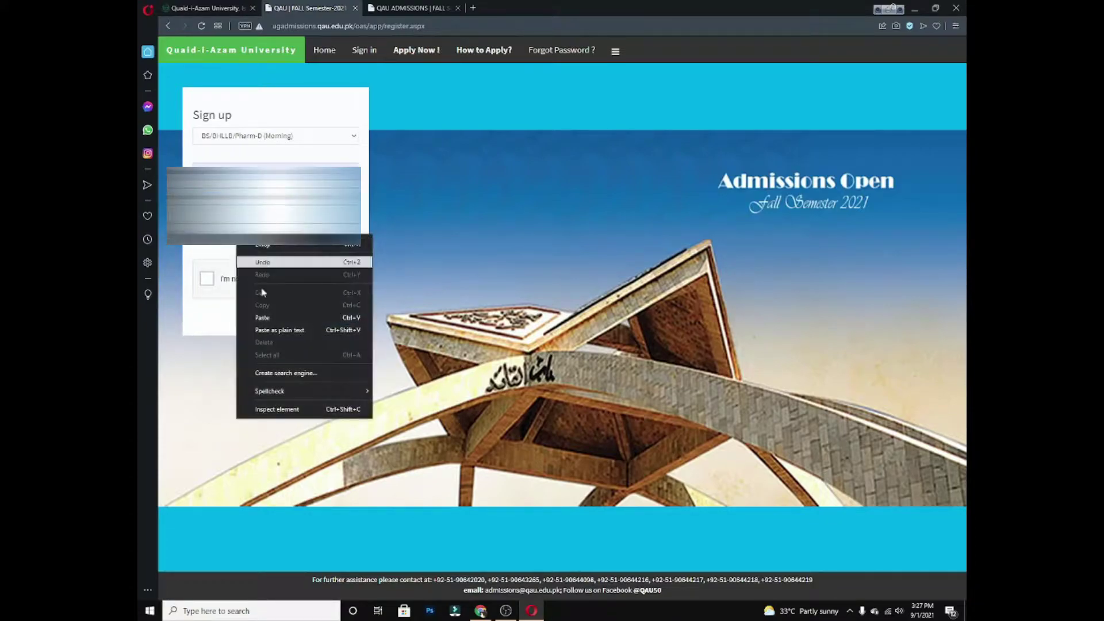
click(259, 317)
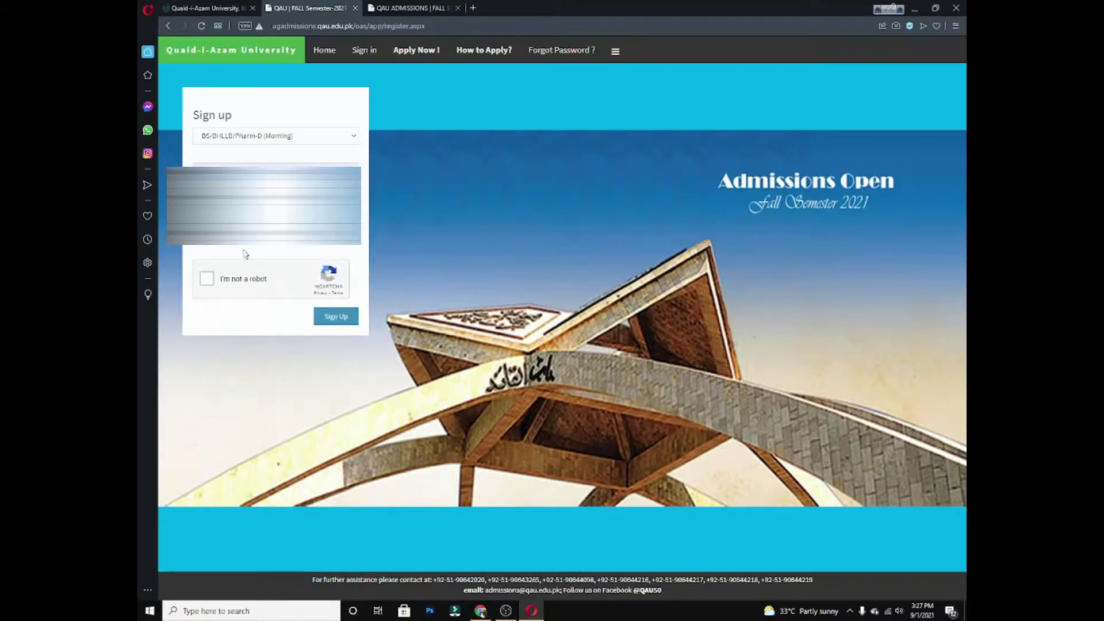
click(207, 279)
click(327, 317)
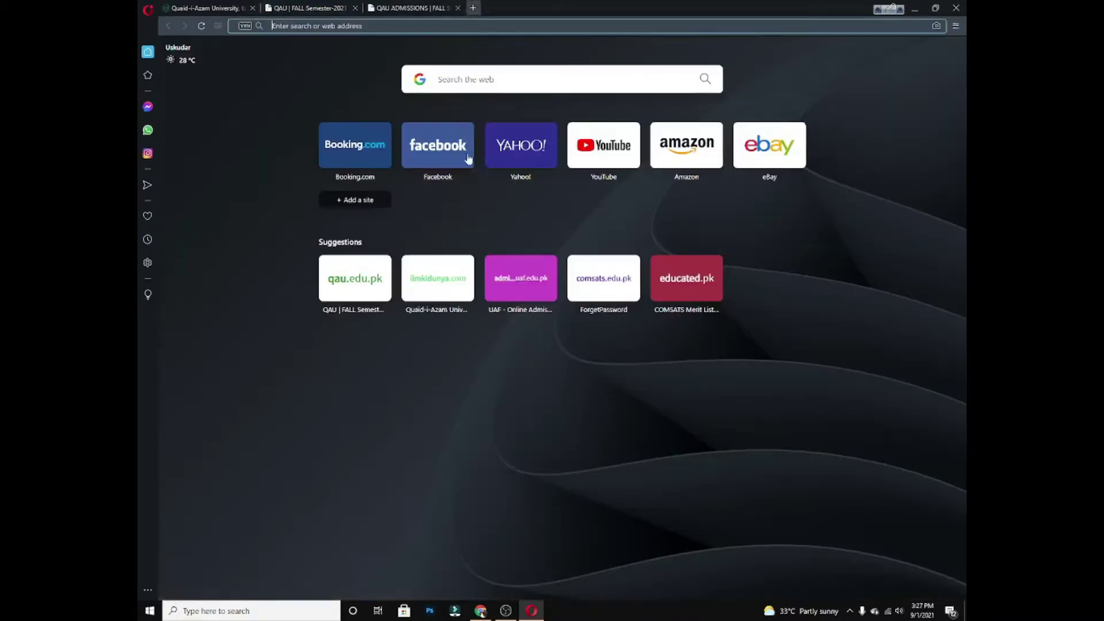
Search for gmail in a new browser tab, go to the inbox and open the newest Welcome Applicant message from QAU
click(472, 7)
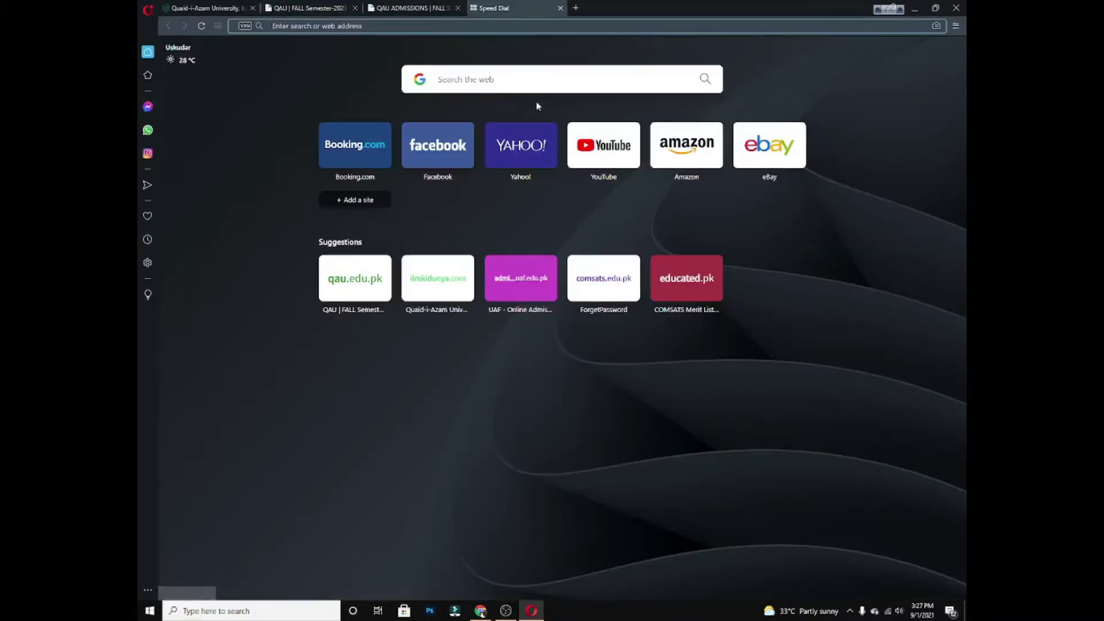
text(gmail)
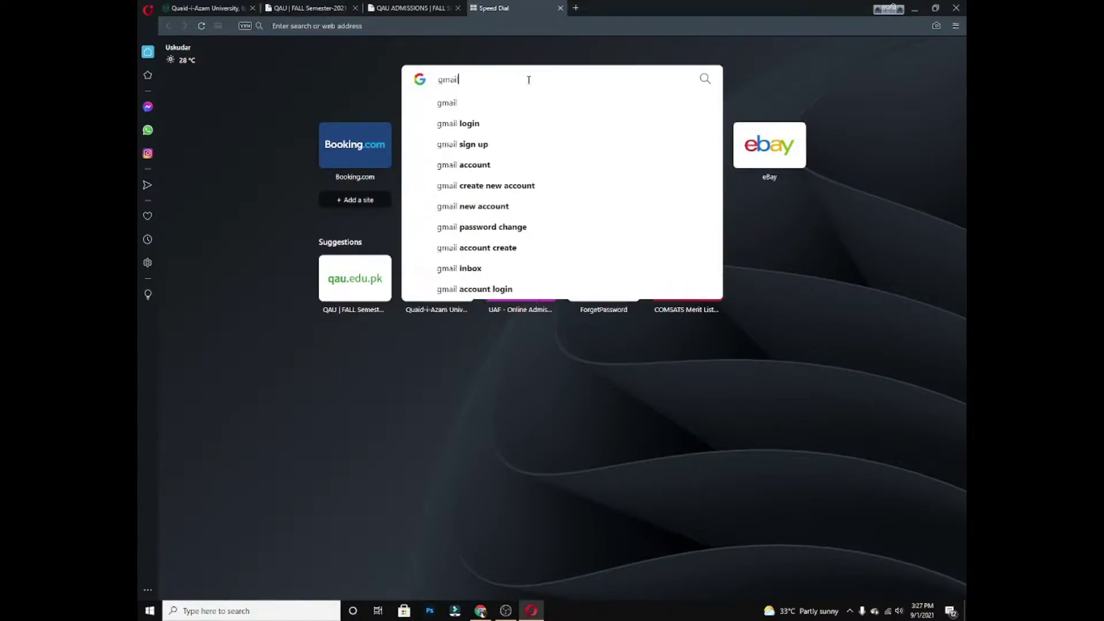
key(Return)
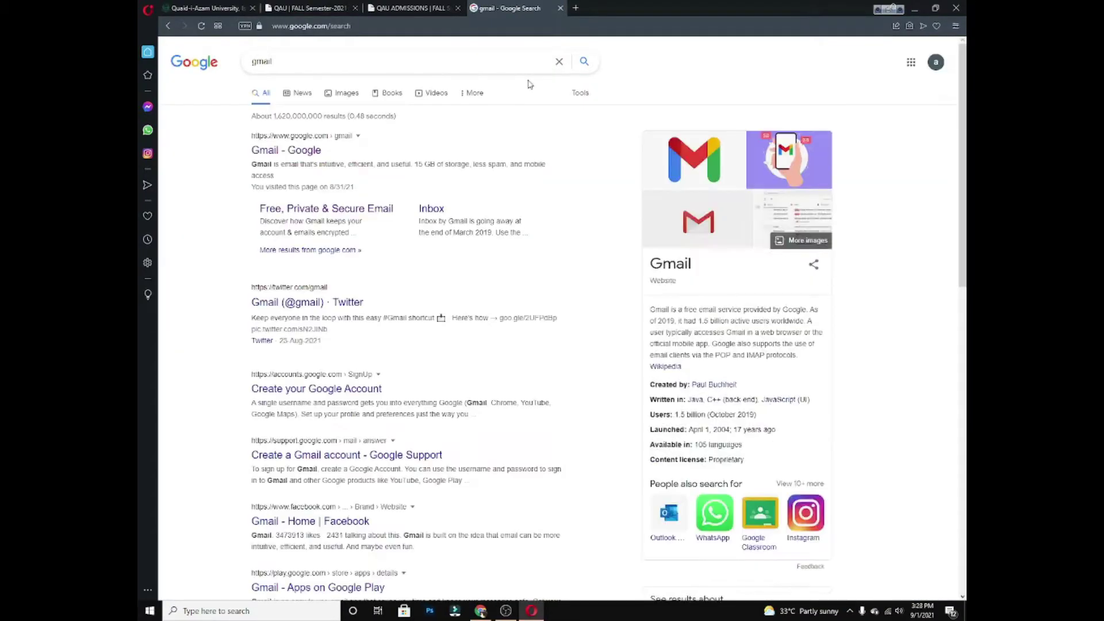
click(272, 152)
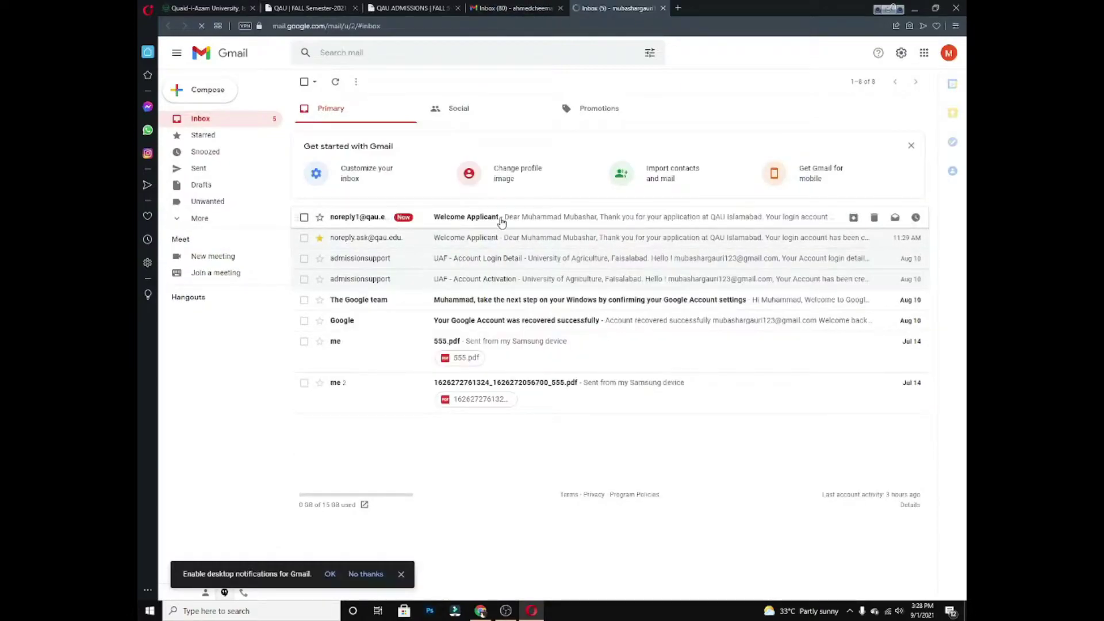
click(501, 222)
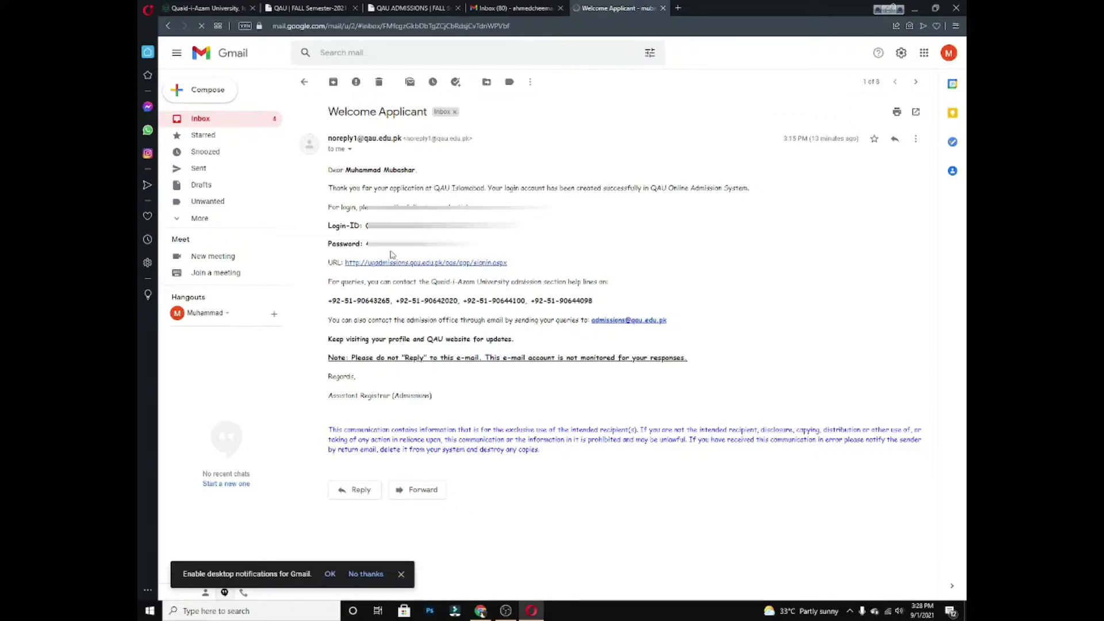
Return to the admissions portal's sign-up page and open its sign-in form
click(406, 7)
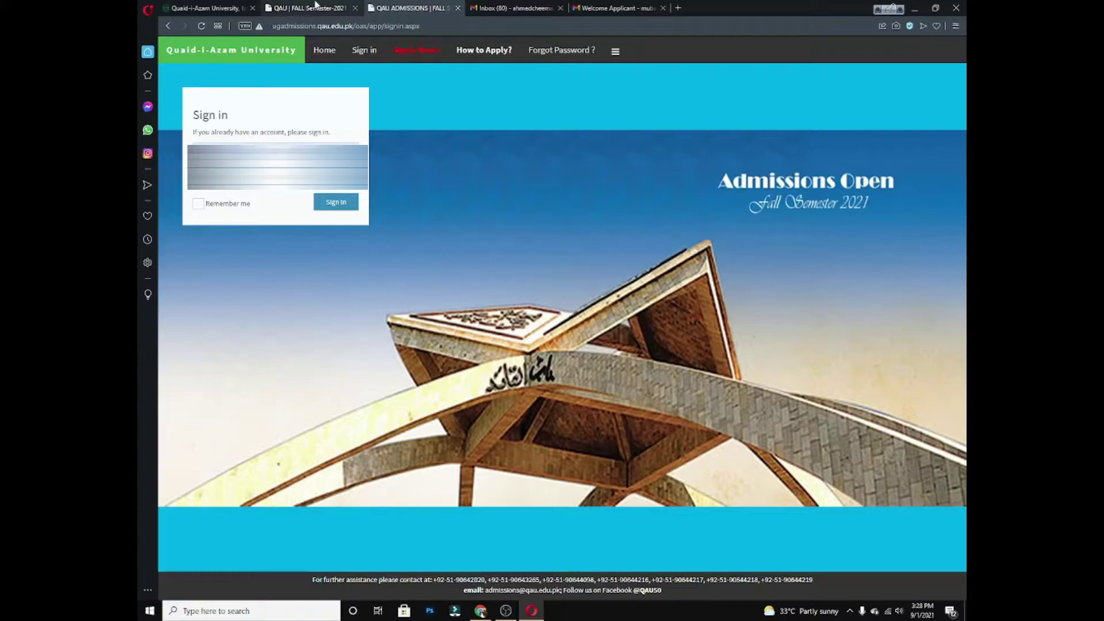
click(315, 8)
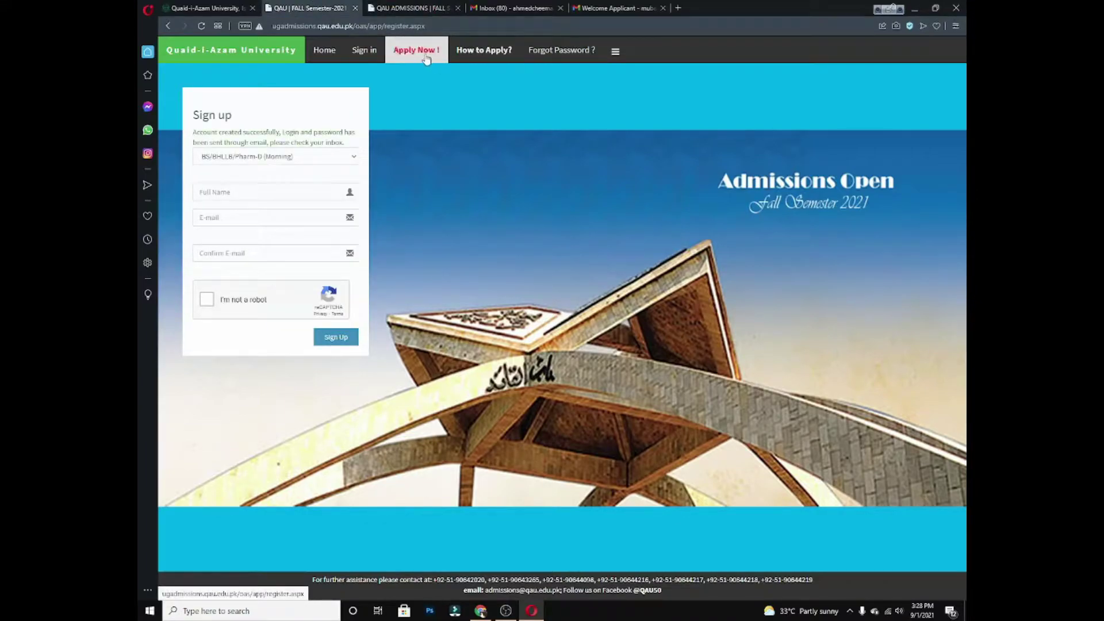
click(372, 51)
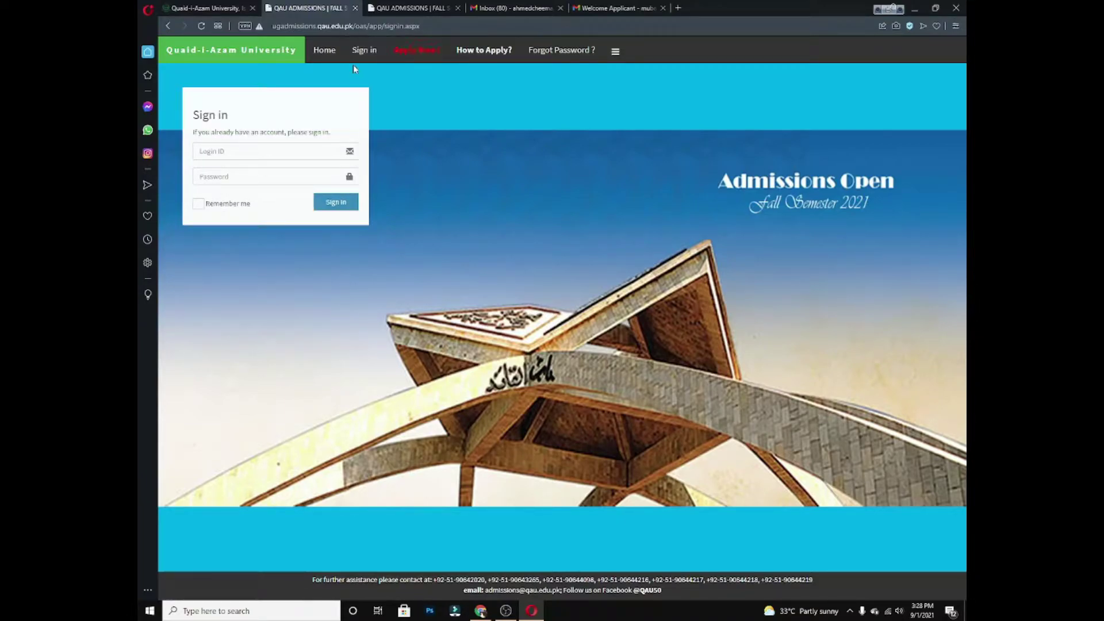
Copy the login ID from the Welcome Applicant e-mail into the portal's Login ID field
click(570, 6)
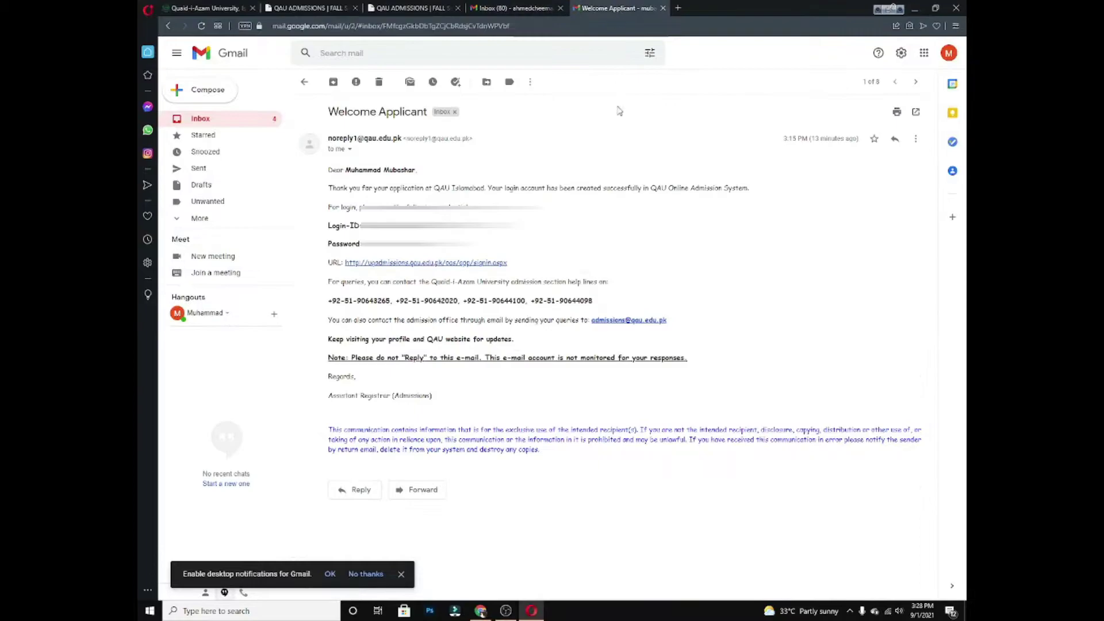
double_click(437, 225)
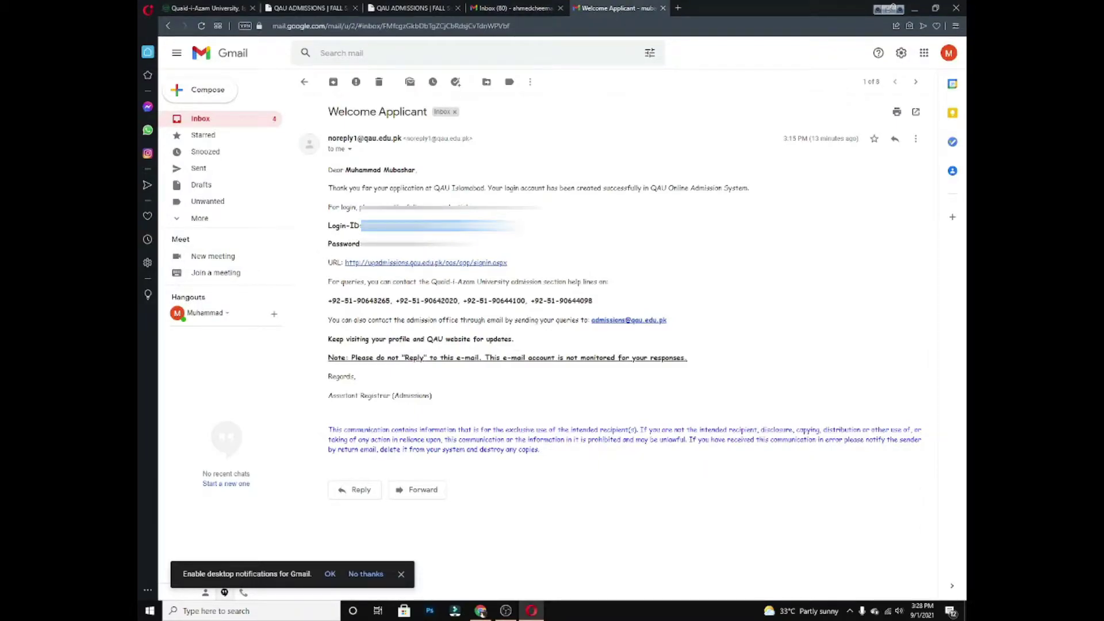
right_click(361, 225)
click(443, 273)
click(305, 7)
right_click(255, 156)
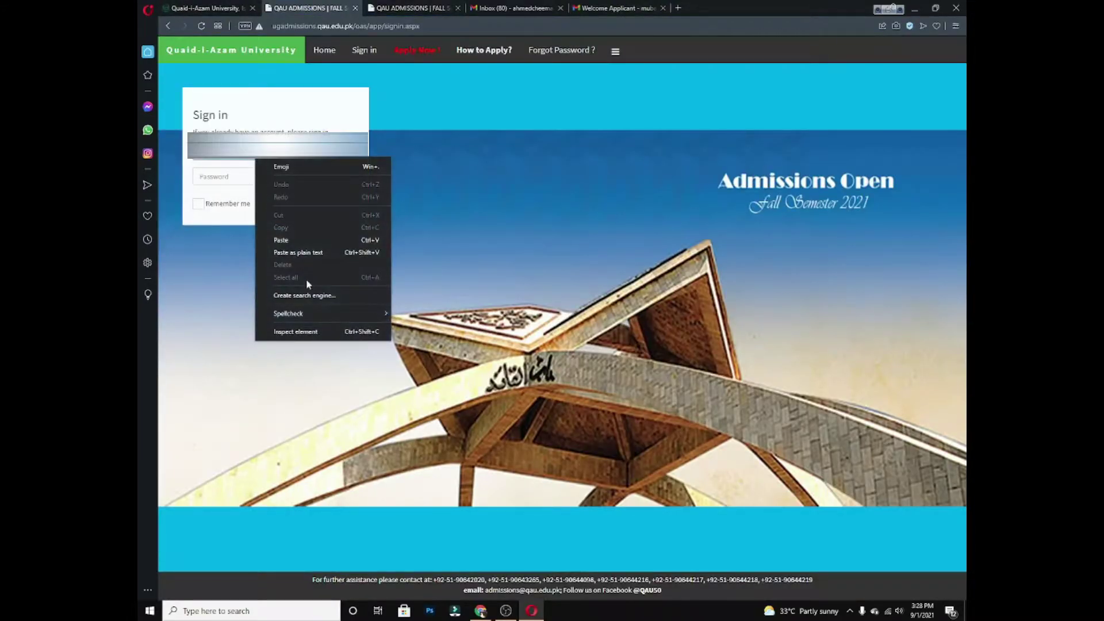
click(281, 240)
Copy the account password from the Welcome Applicant e-mail into the Password field and sign in with Remember me enabled
click(615, 8)
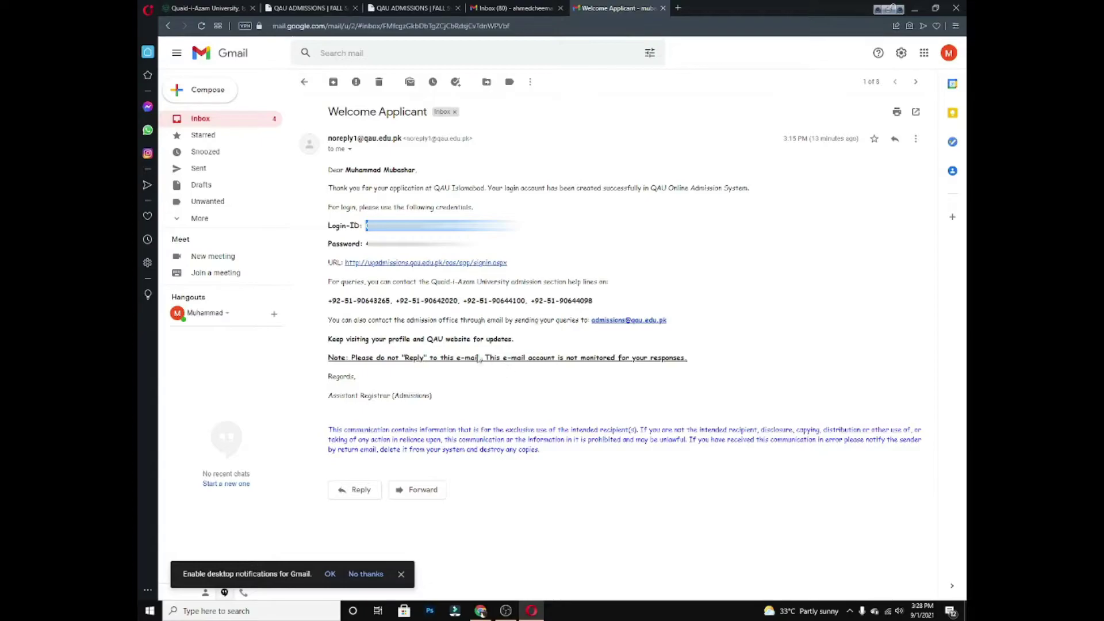
double_click(368, 244)
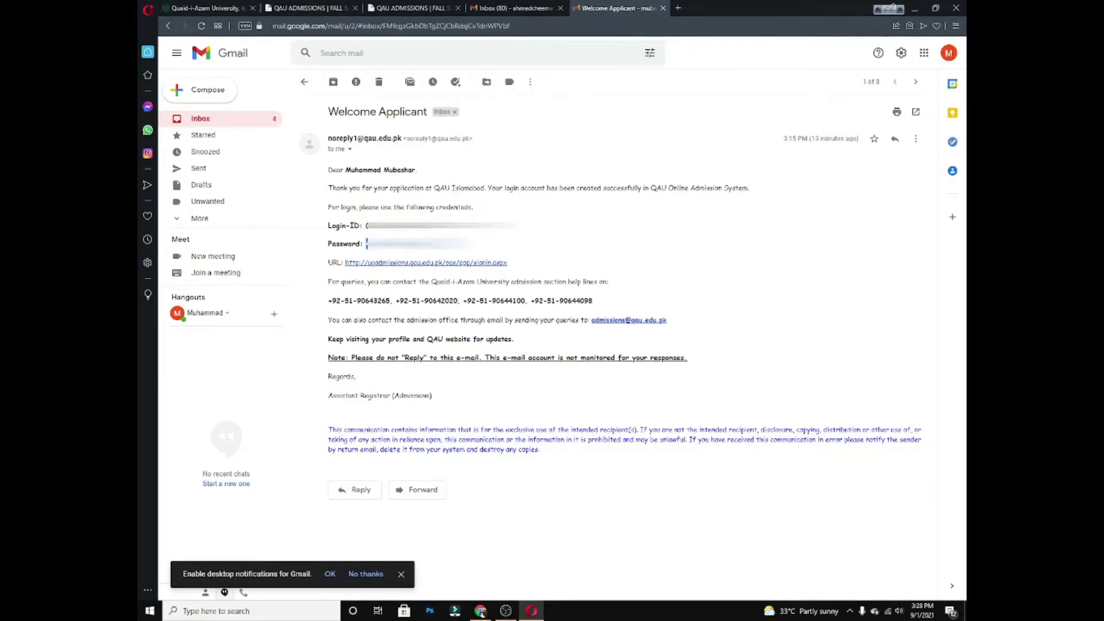
right_click(382, 251)
click(408, 284)
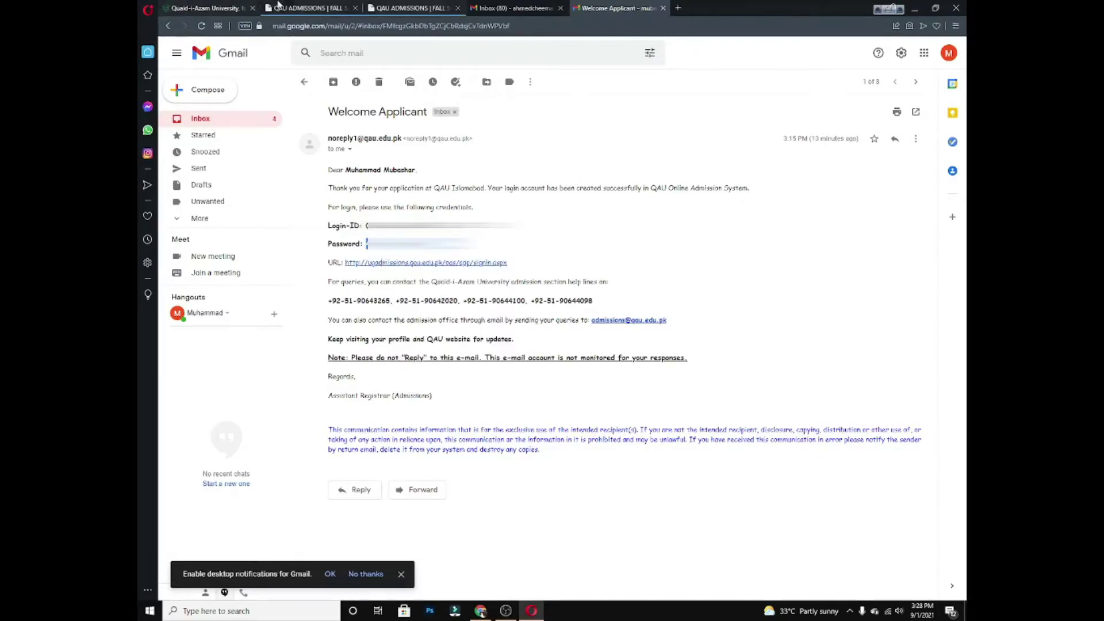
click(304, 7)
right_click(221, 174)
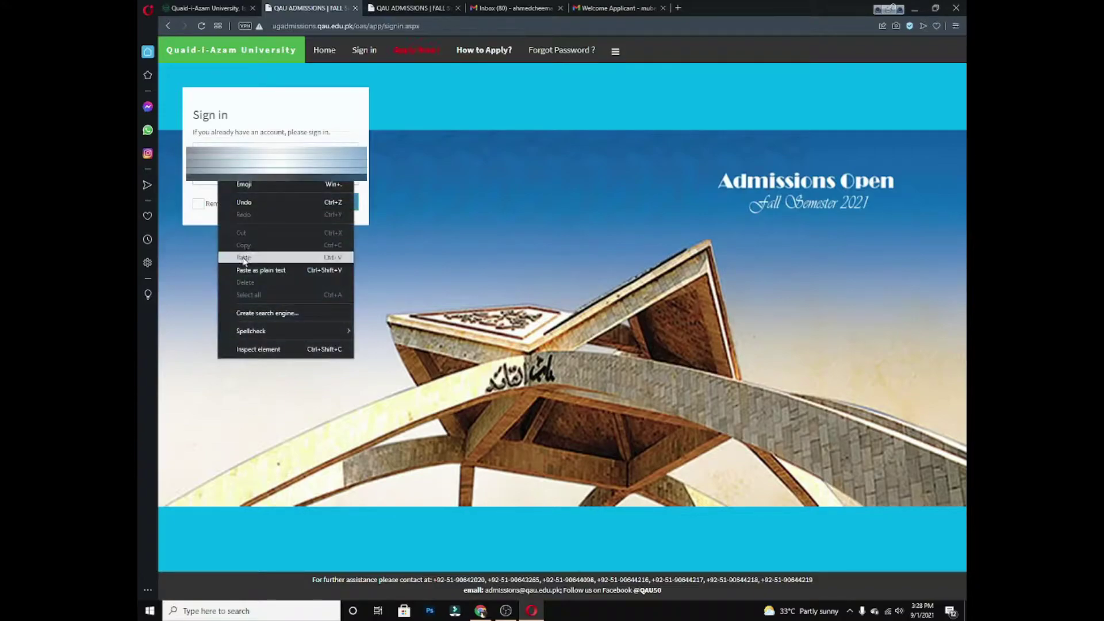
click(244, 258)
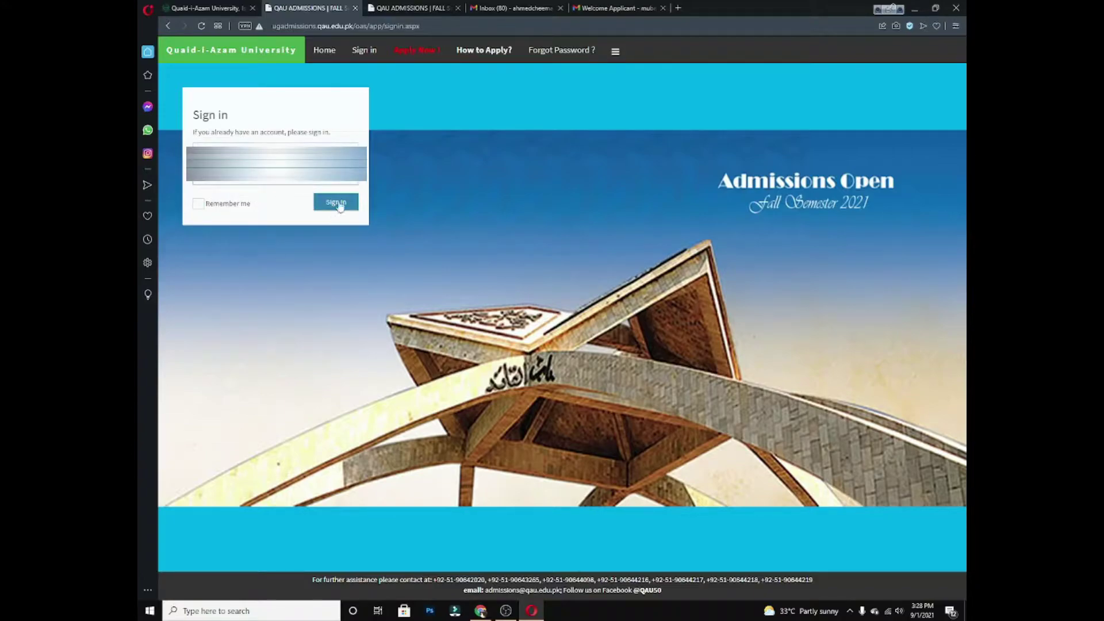
click(199, 204)
click(333, 202)
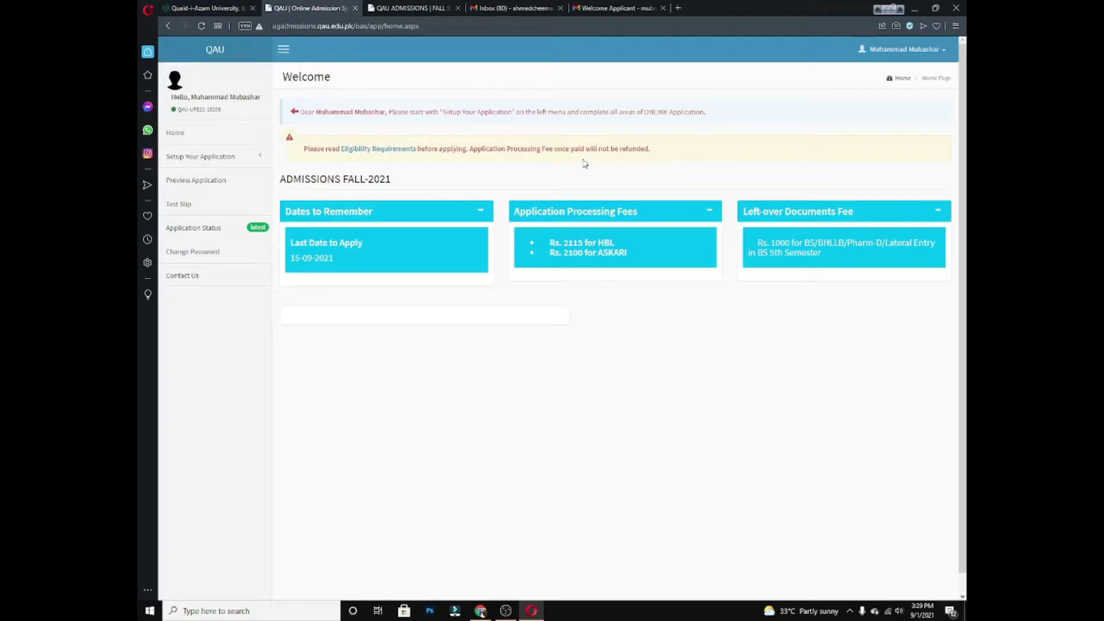
Open the Eligibility Requirements and review the undergraduate admission notice's programme eligibility, required documents and ineligibility rules
click(389, 150)
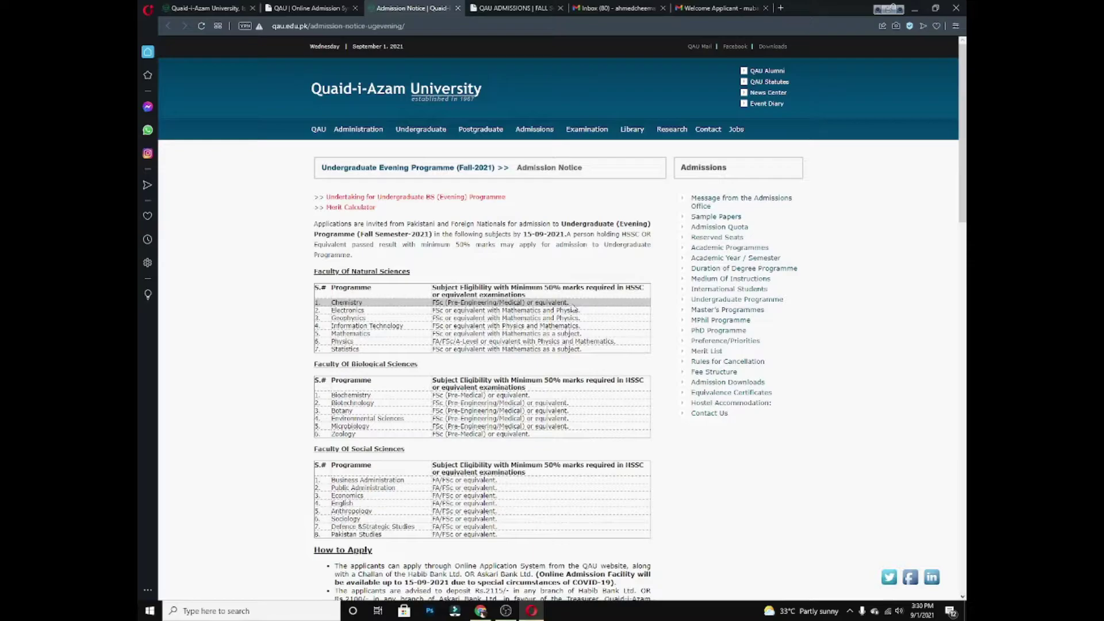
scroll(572, 305, down, 3)
scroll(506, 294, down, 6)
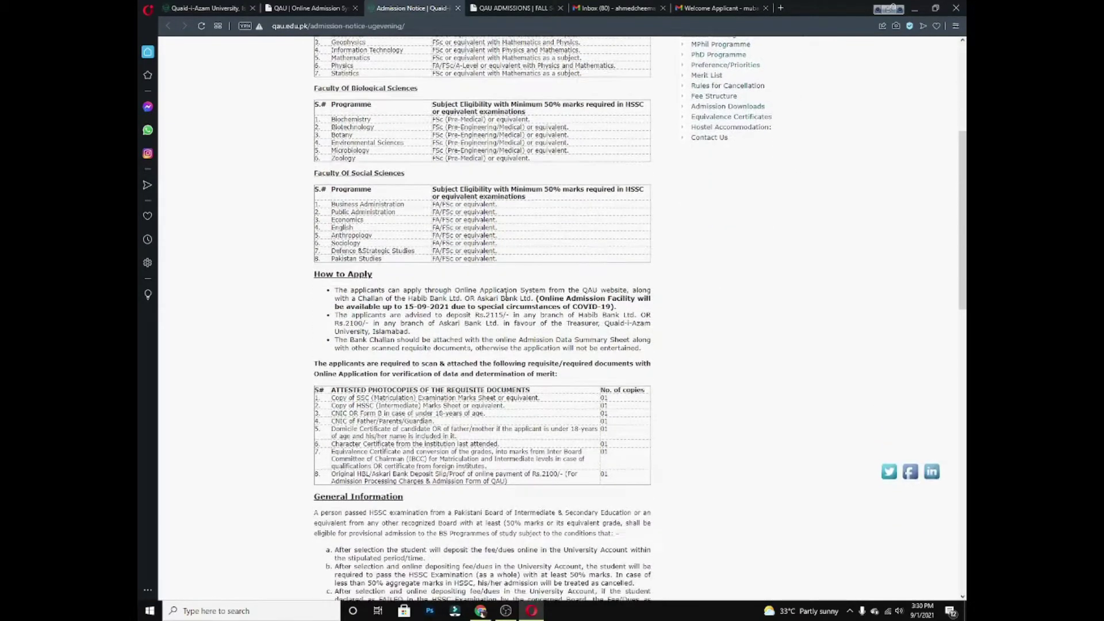
scroll(507, 297, down, 12)
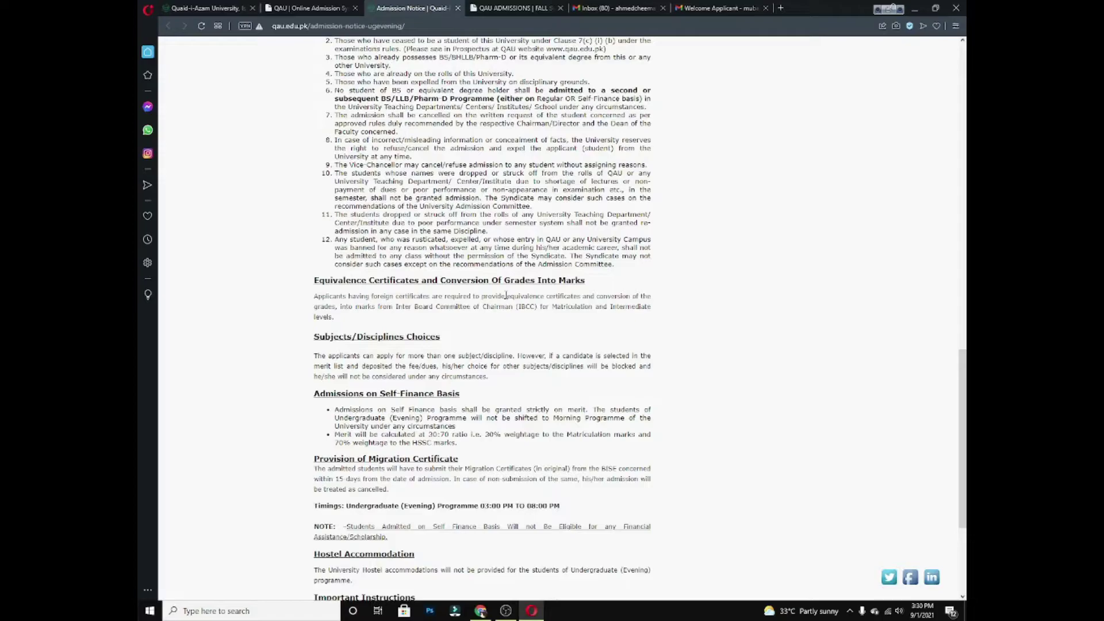
scroll(506, 295, down, 3)
scroll(507, 295, up, 20)
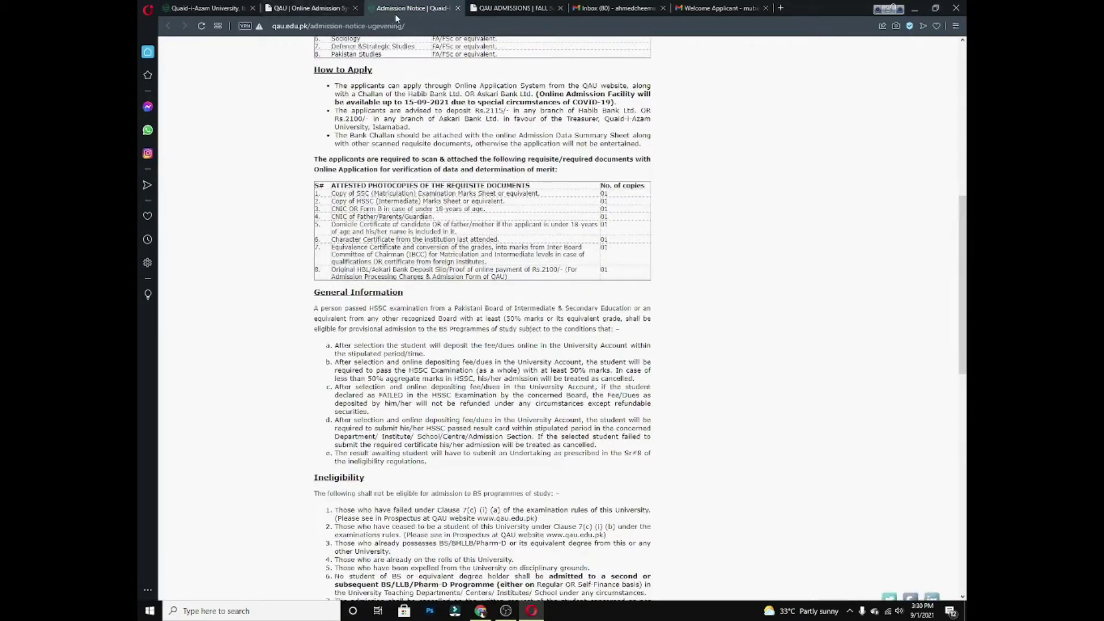
Close the admission notice and open the Programme Choices section of the application setup
click(458, 8)
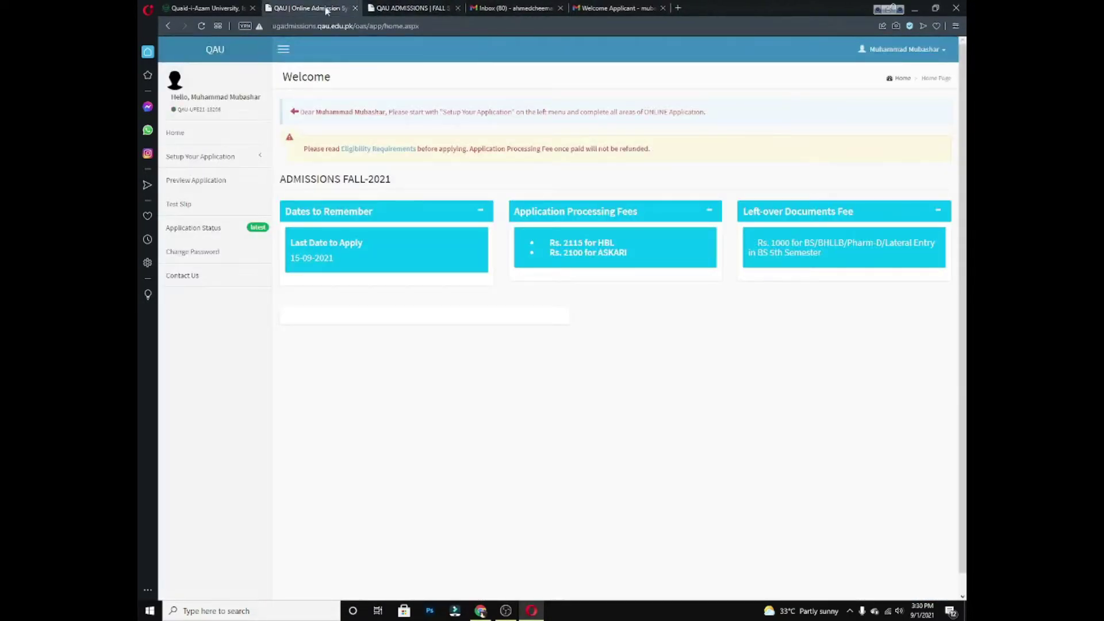
click(199, 158)
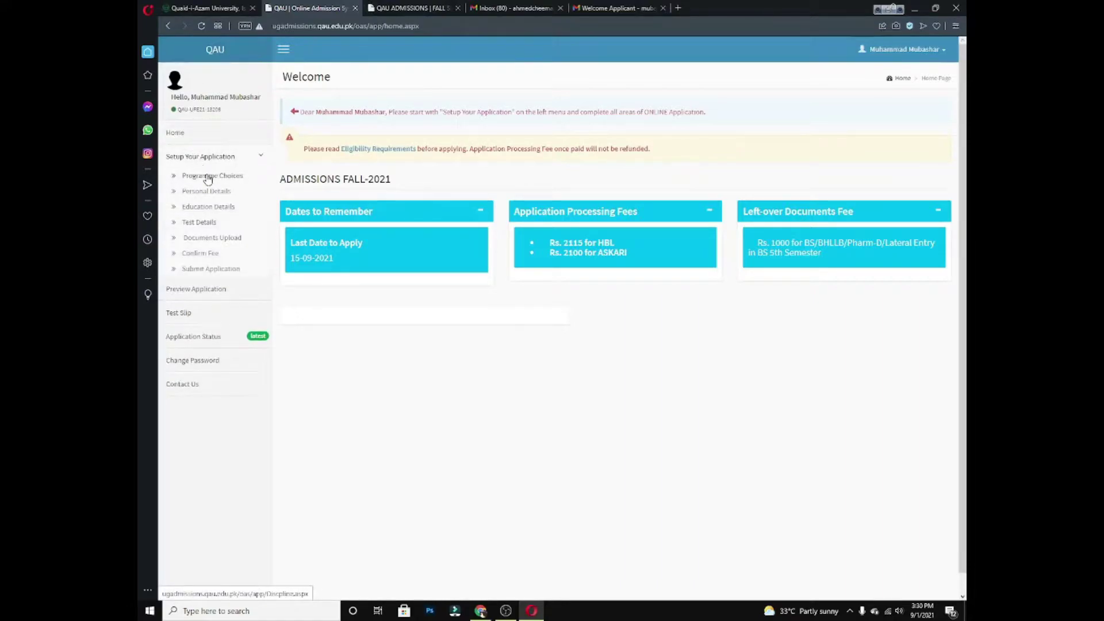
click(208, 178)
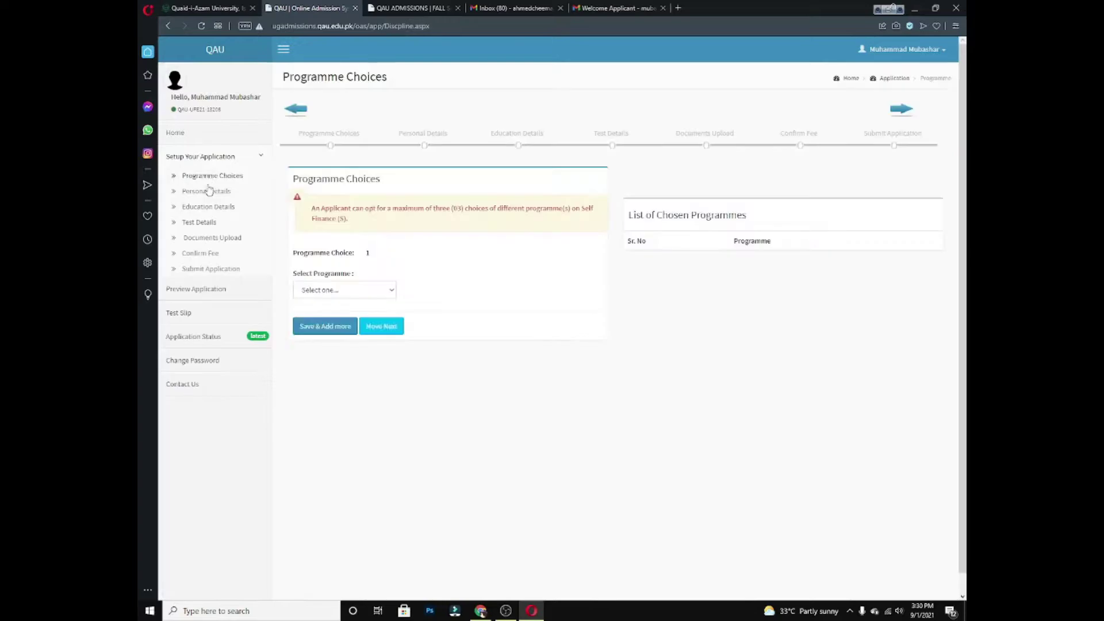
Look through the available programmes, choose BS Chemistry (Evening) as the first programme choice and save it
click(379, 292)
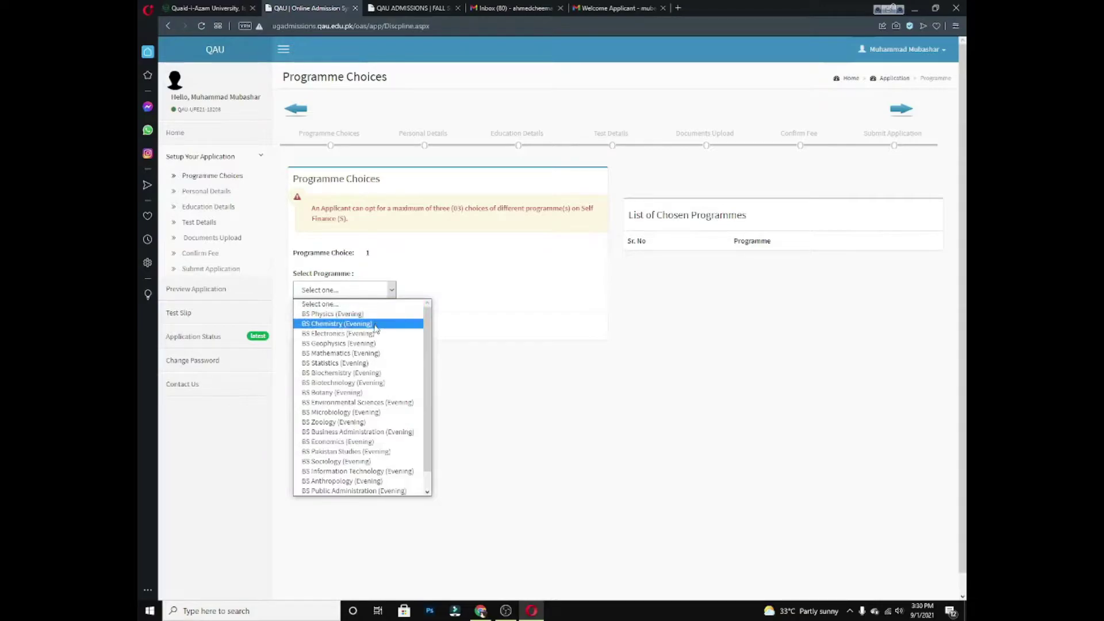
scroll(375, 328, down, 1)
scroll(356, 351, up, 1)
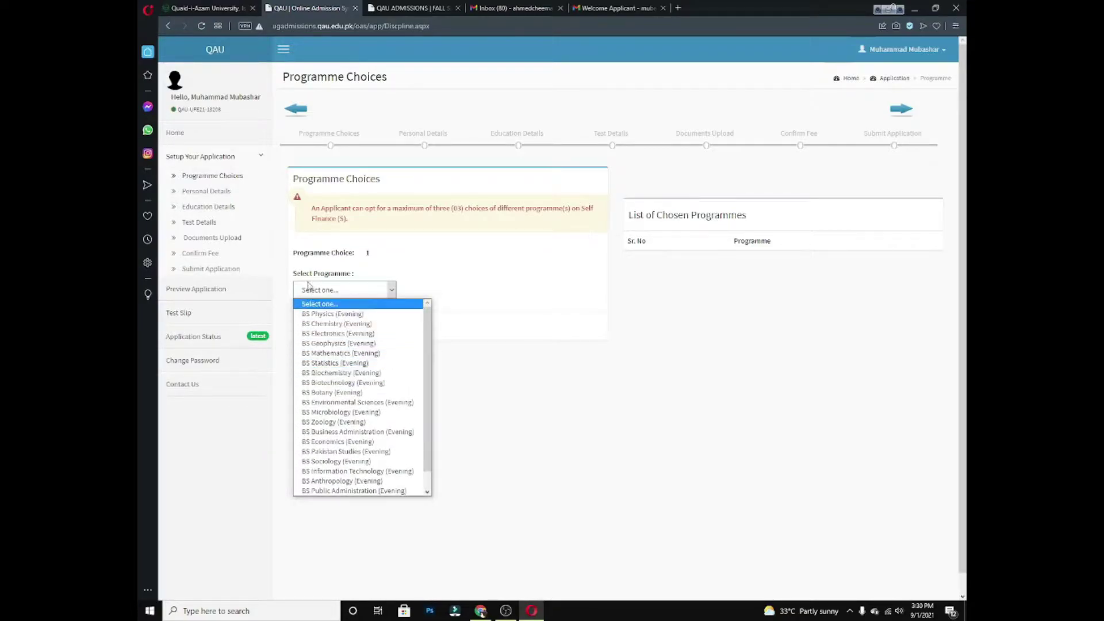
click(350, 290)
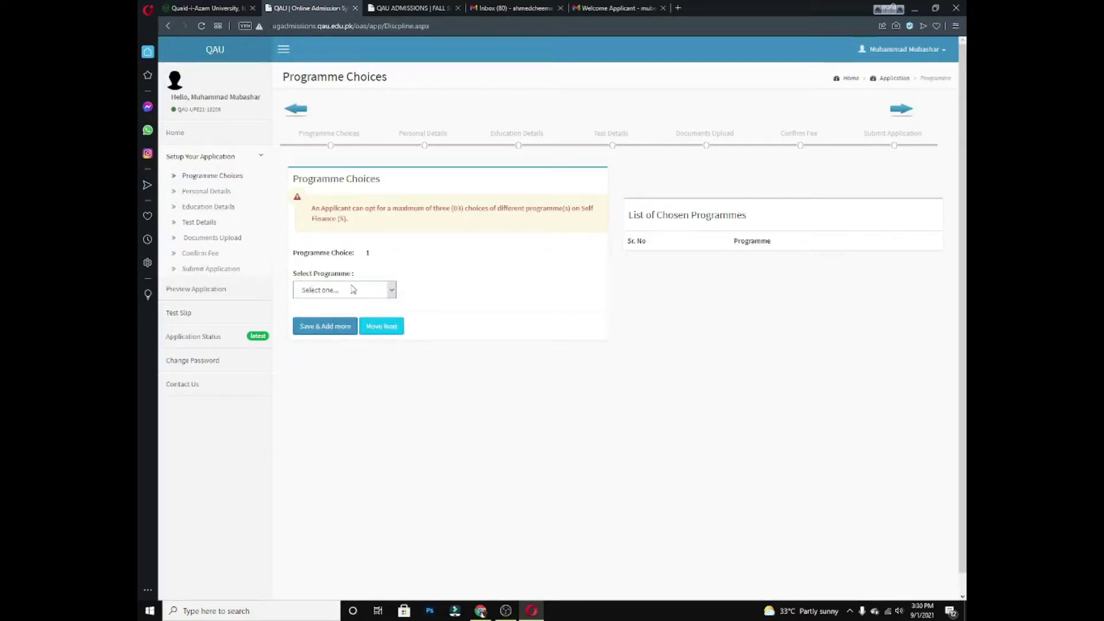
click(353, 289)
scroll(379, 380, down, 1)
scroll(395, 396, up, 1)
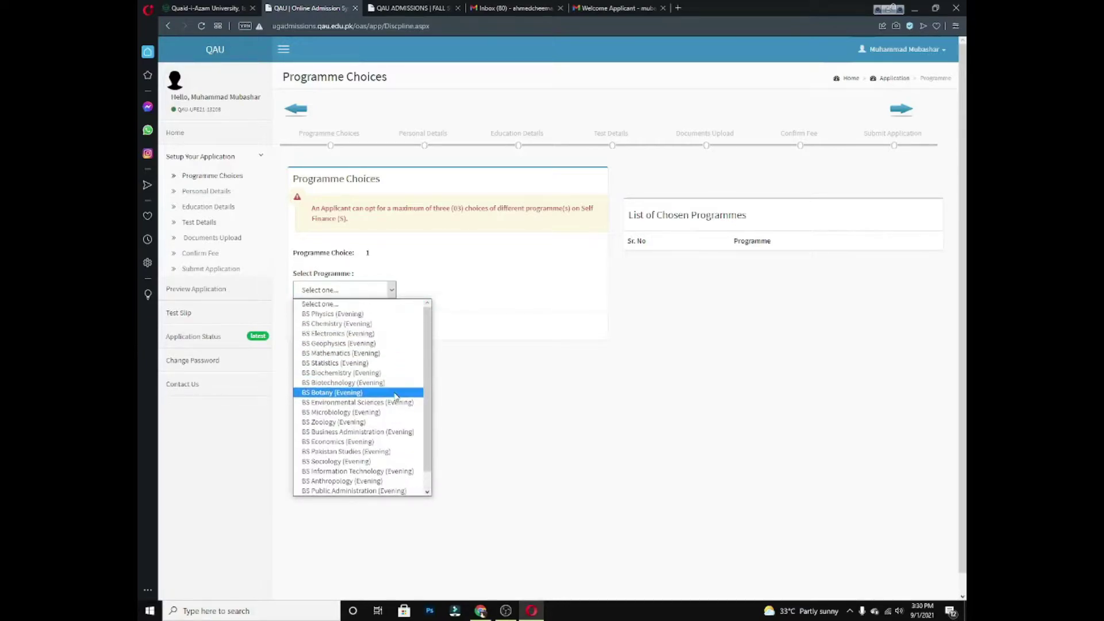
scroll(396, 388, down, 1)
scroll(386, 368, up, 1)
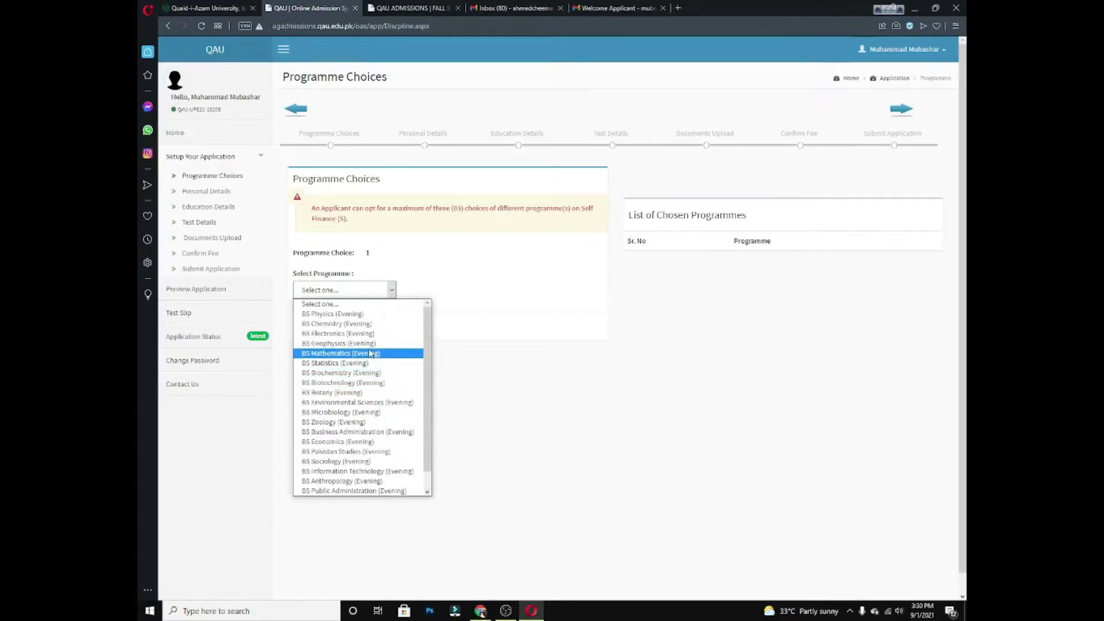
click(341, 323)
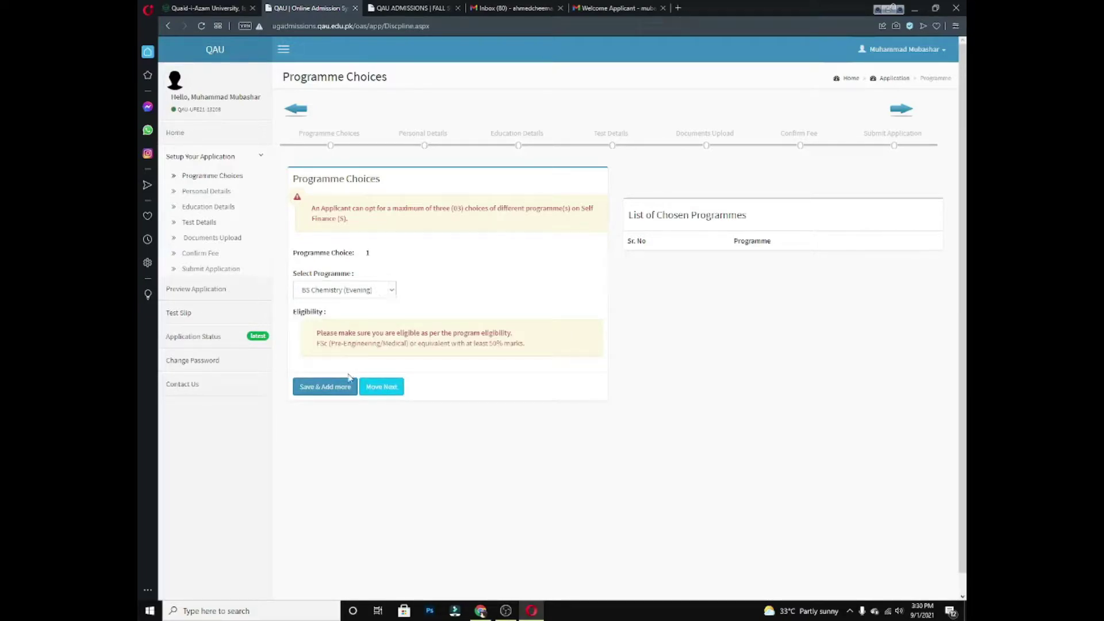
click(320, 389)
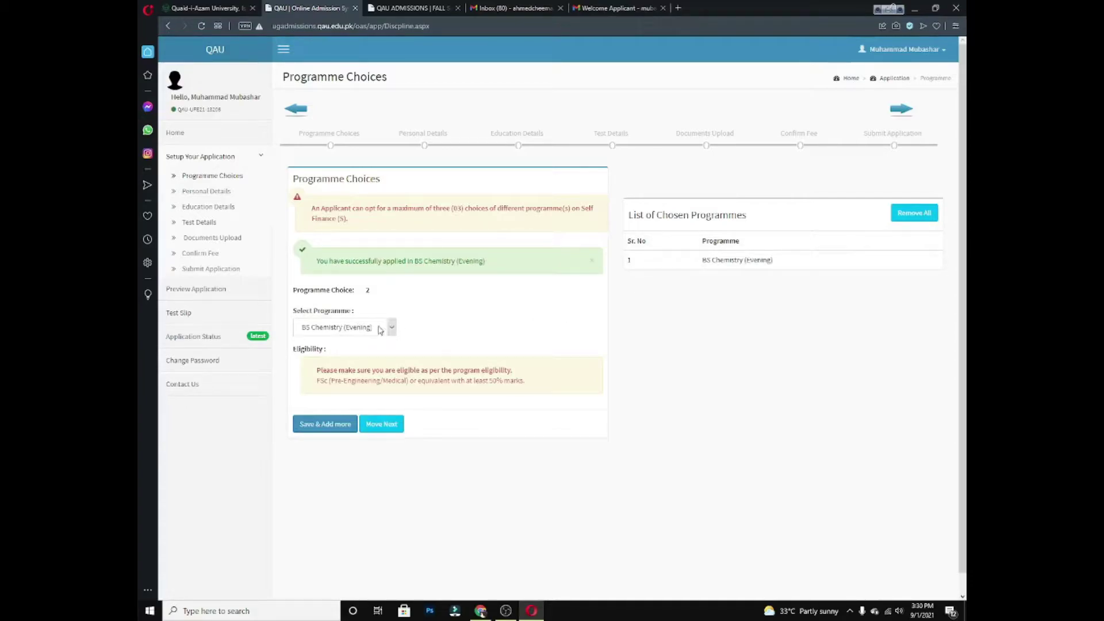
Save BS Mathematics (Evening) as the second programme choice and move on to Personal Details
click(381, 329)
scroll(365, 385, down, 1)
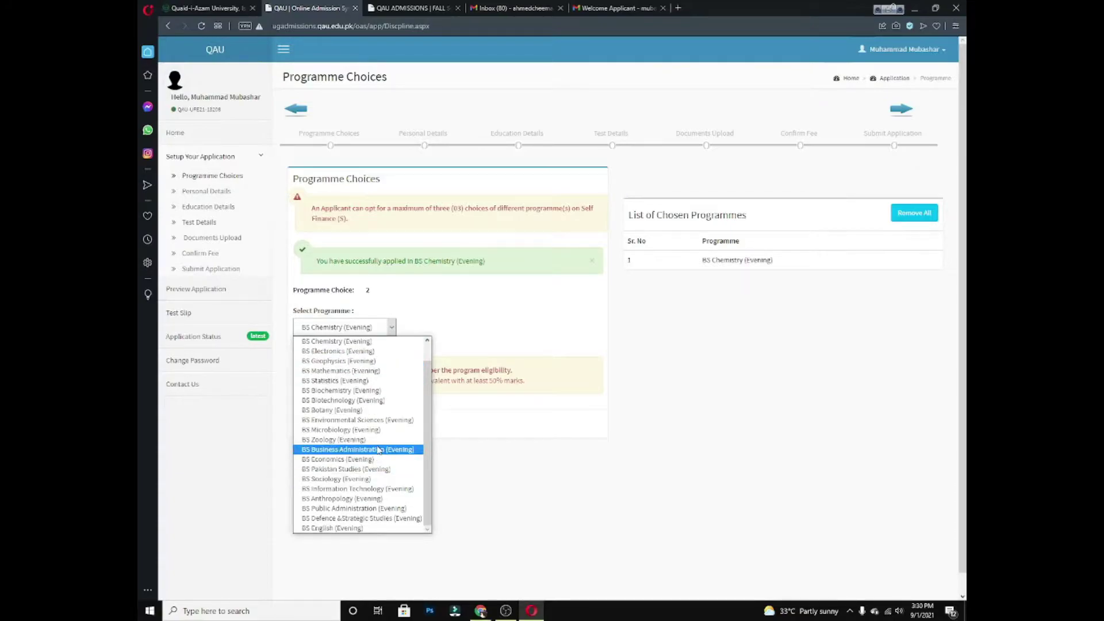
scroll(379, 451, up, 1)
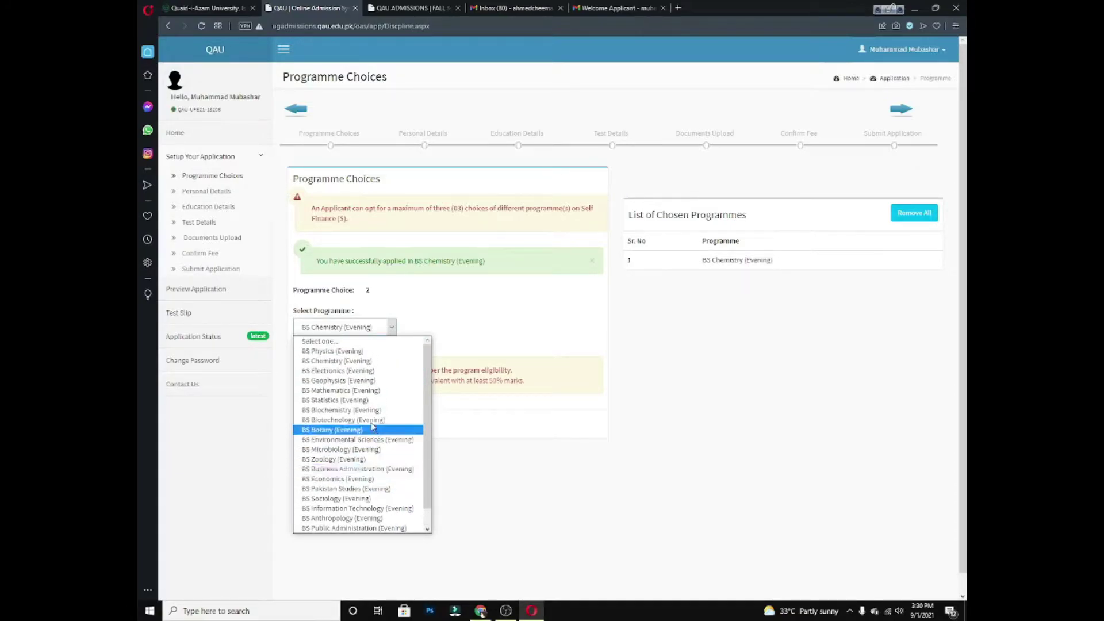
click(359, 393)
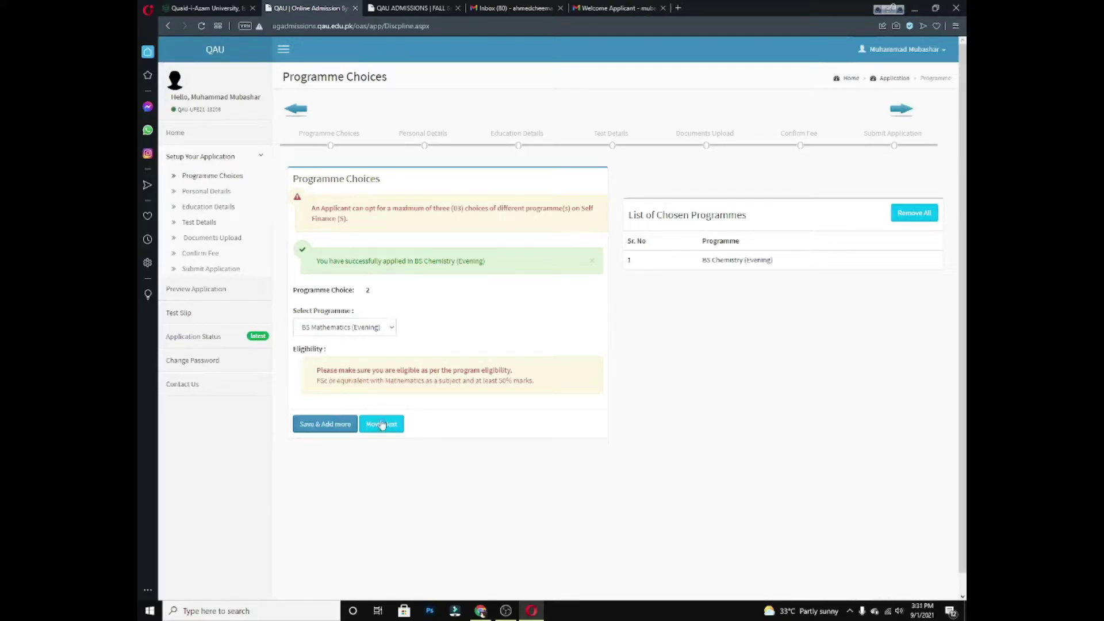
click(341, 427)
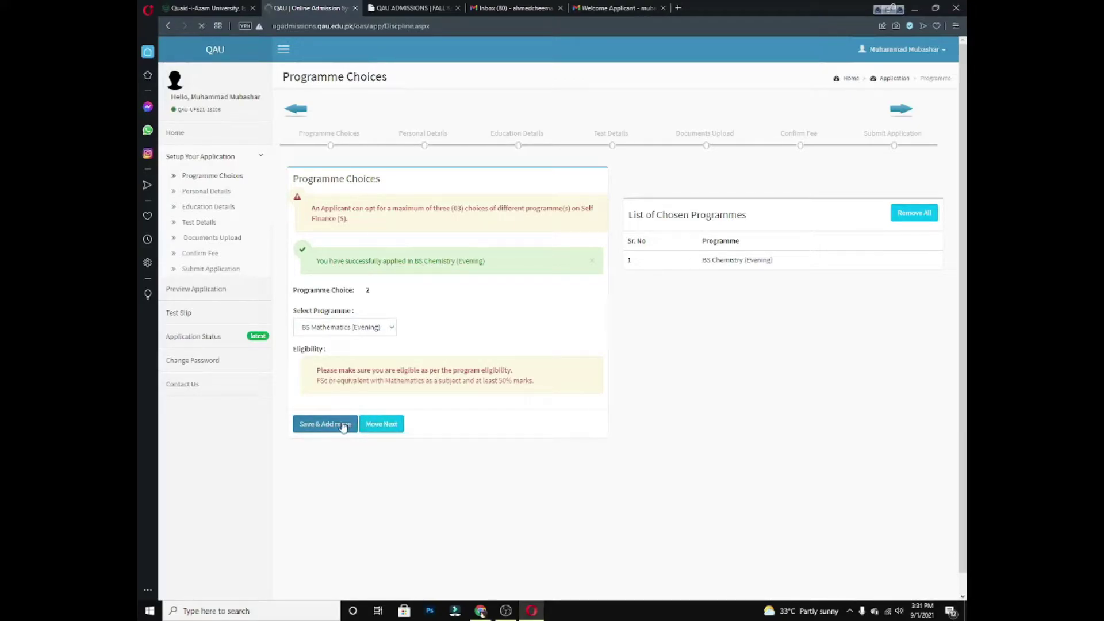
click(377, 424)
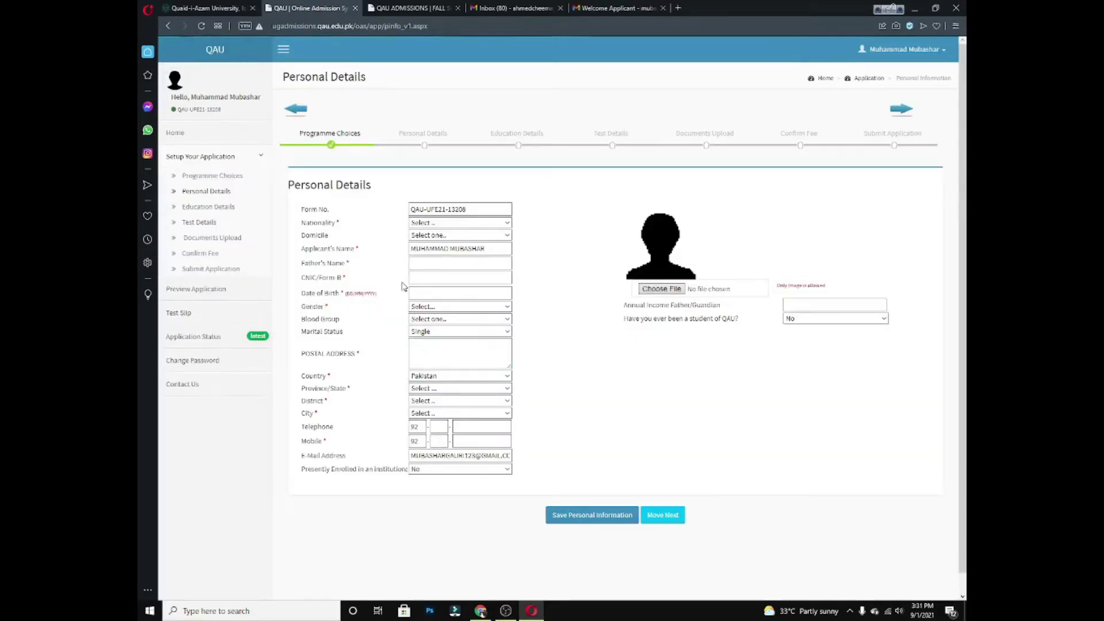
Set Nationality to Pakistani and Domicile to PUNJAB (including Federal Area of Islamabad), and fill in the father's name
scroll(406, 253, down, 1)
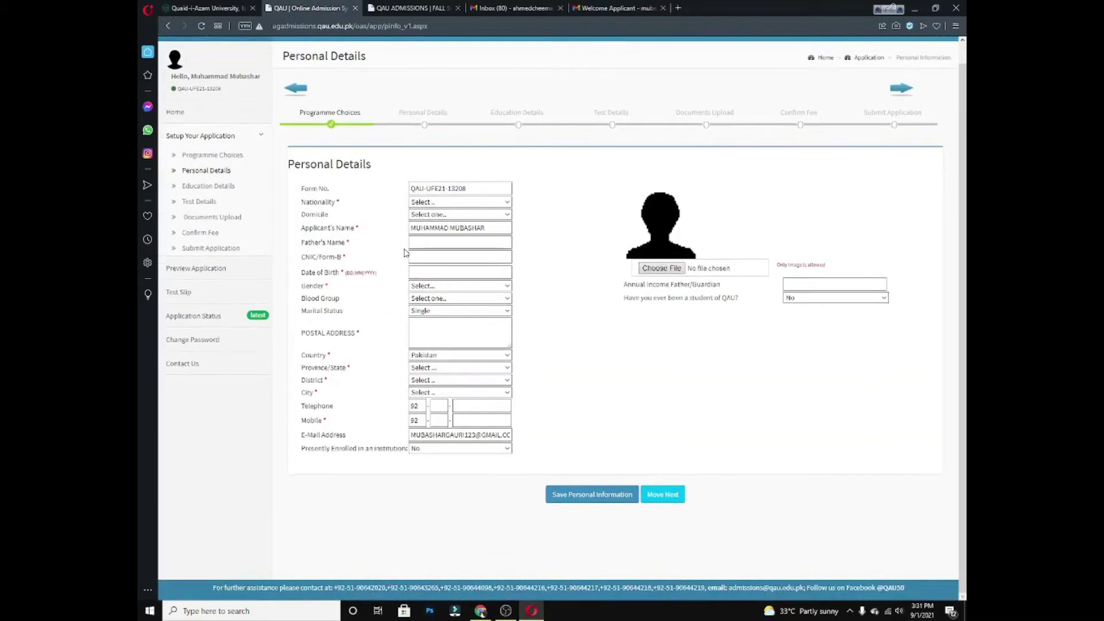
click(476, 189)
click(450, 203)
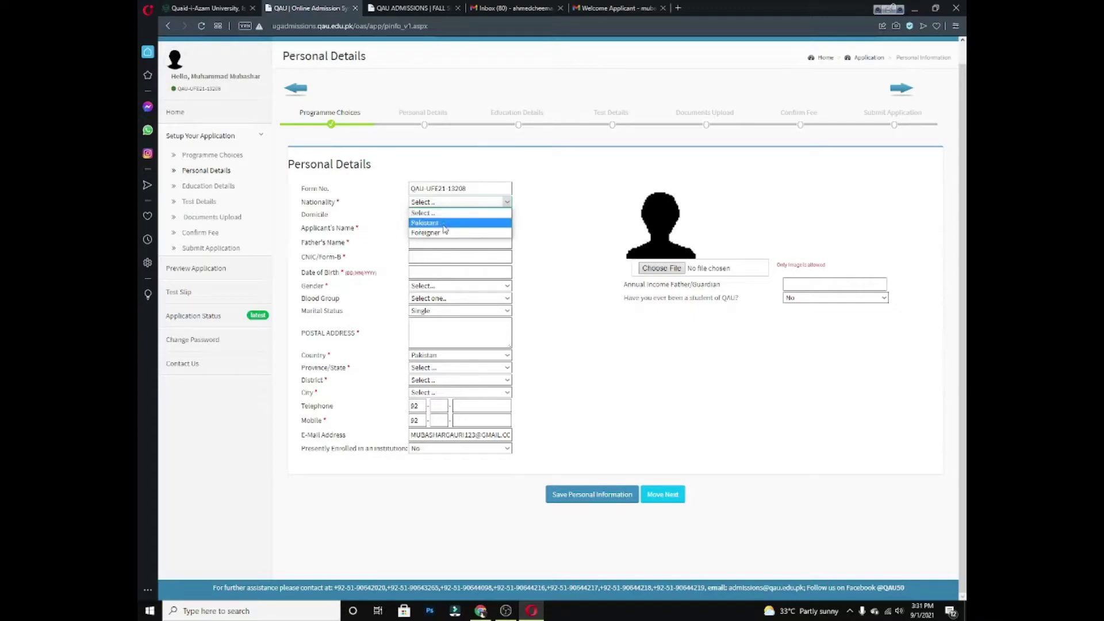
click(444, 224)
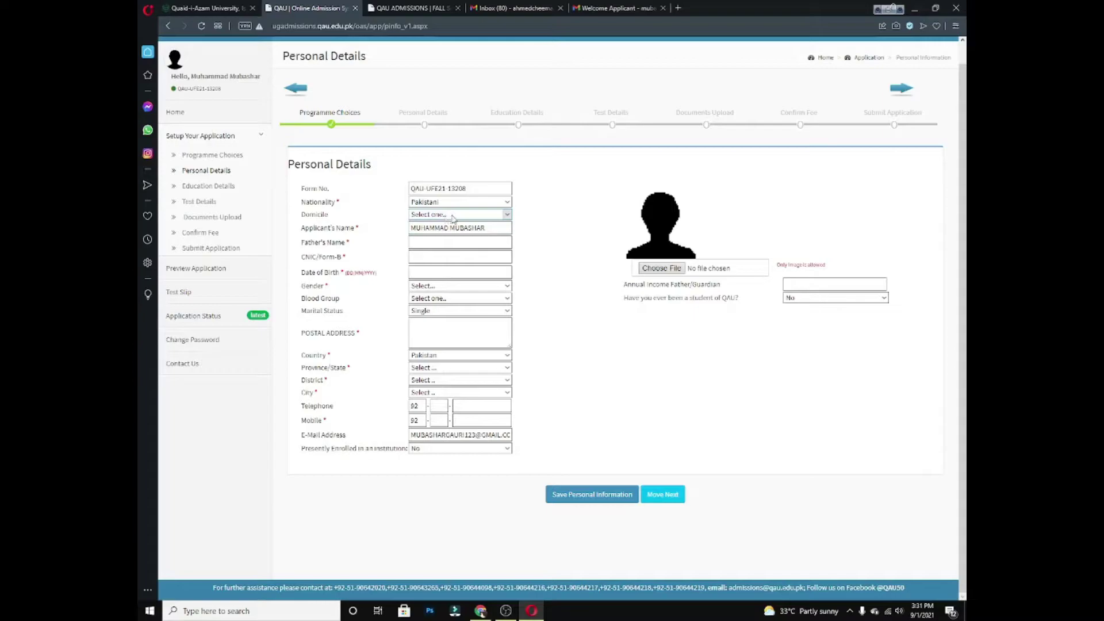
click(454, 217)
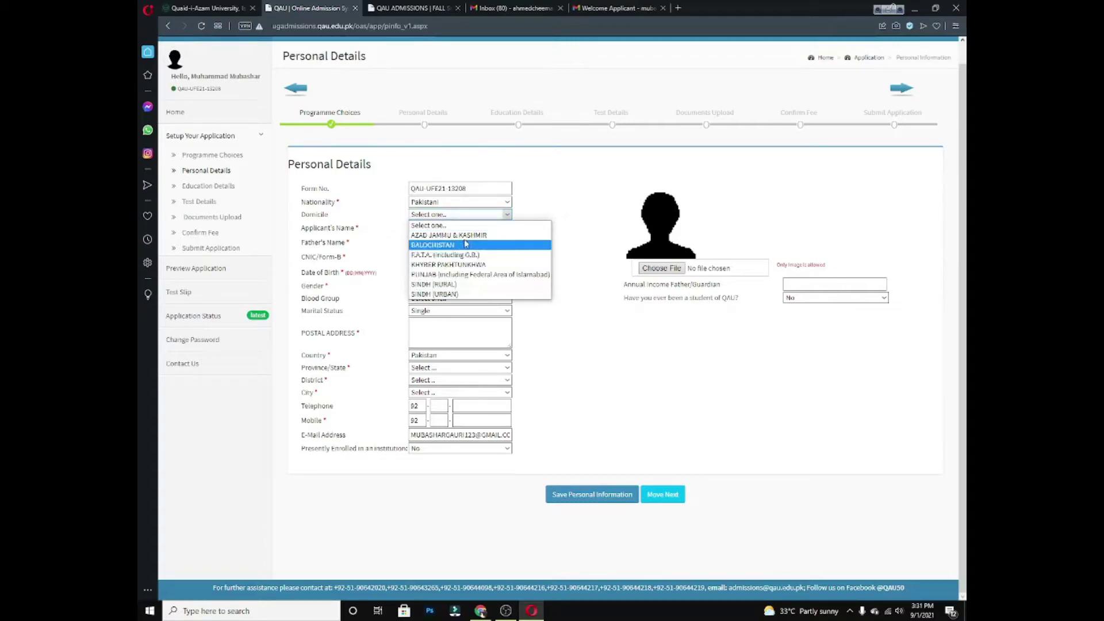
click(473, 274)
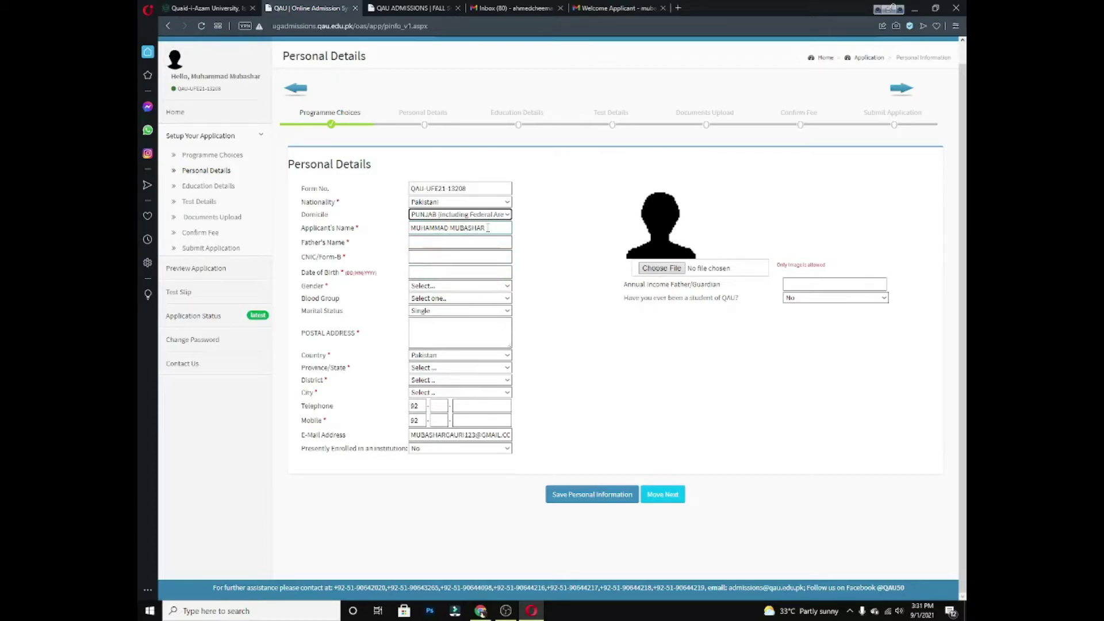
click(454, 242)
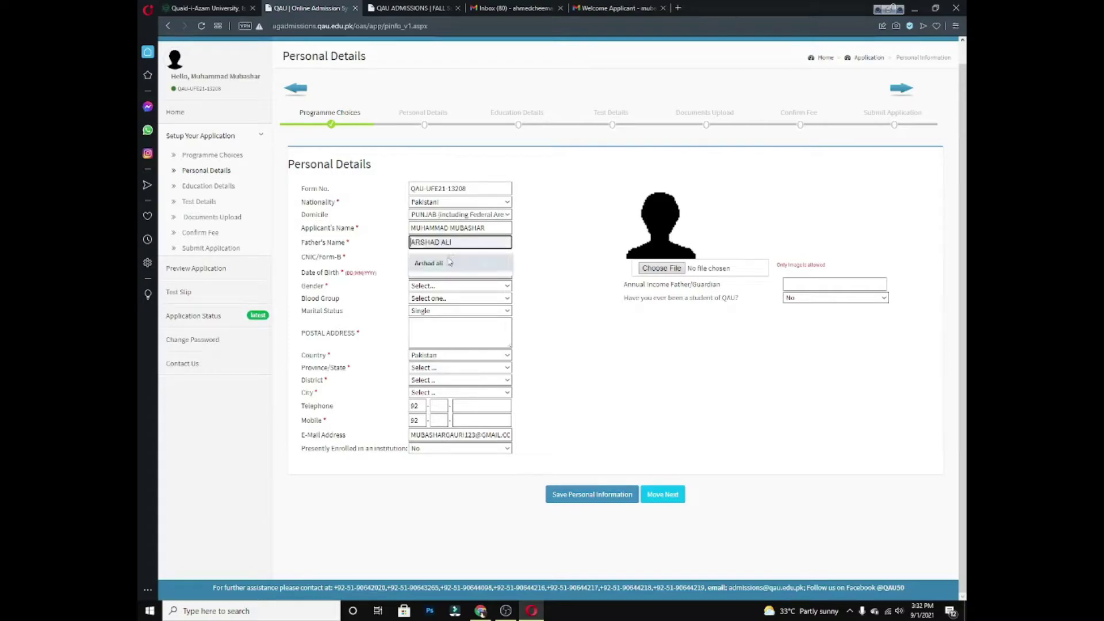
click(446, 263)
Examine the CNIC/Form-B, Date of Birth, Gender and Marital Status fields and their options without changing them
click(435, 254)
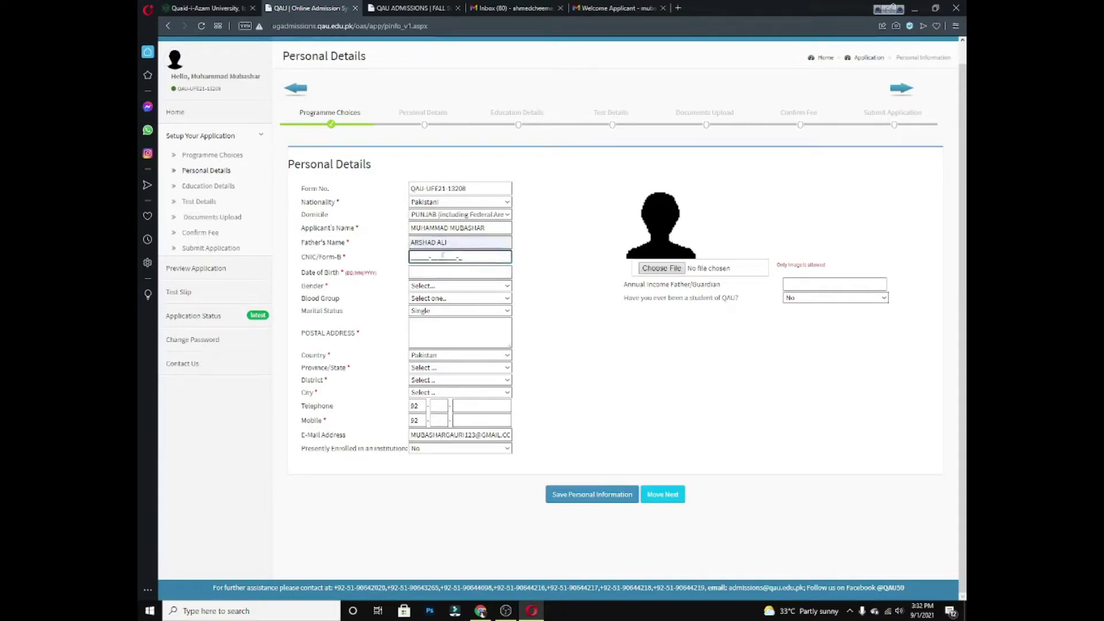
click(420, 270)
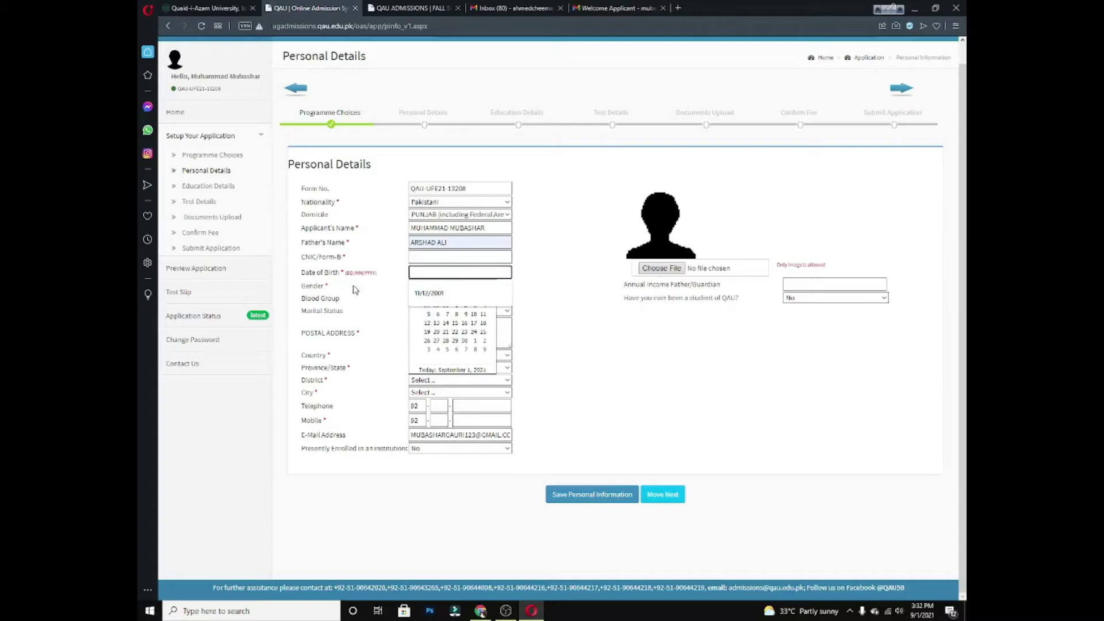
click(391, 288)
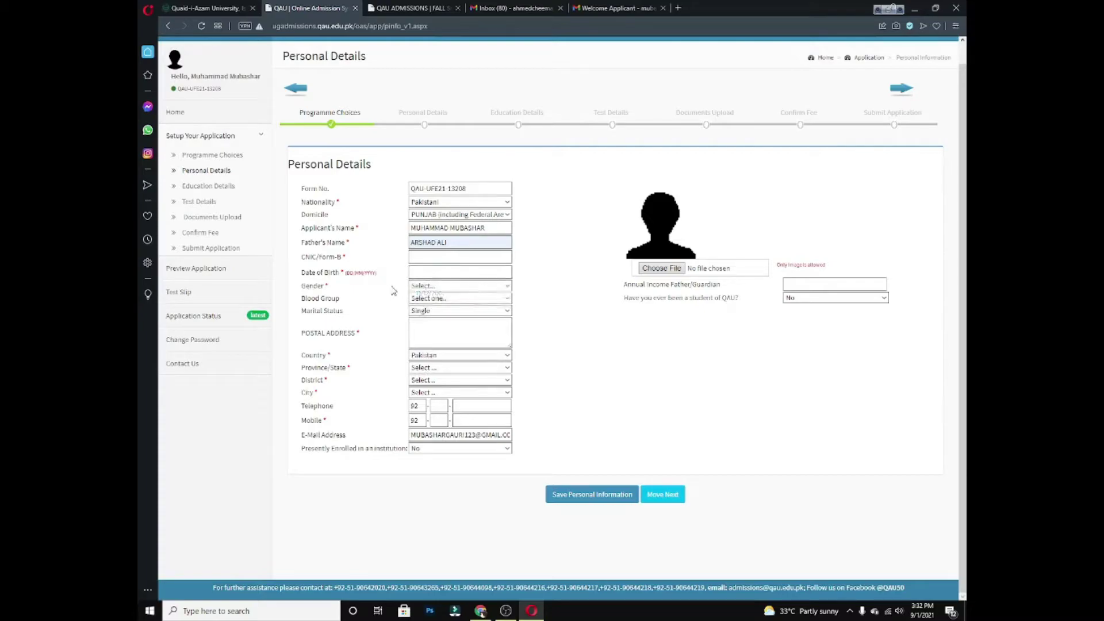
click(446, 289)
click(447, 288)
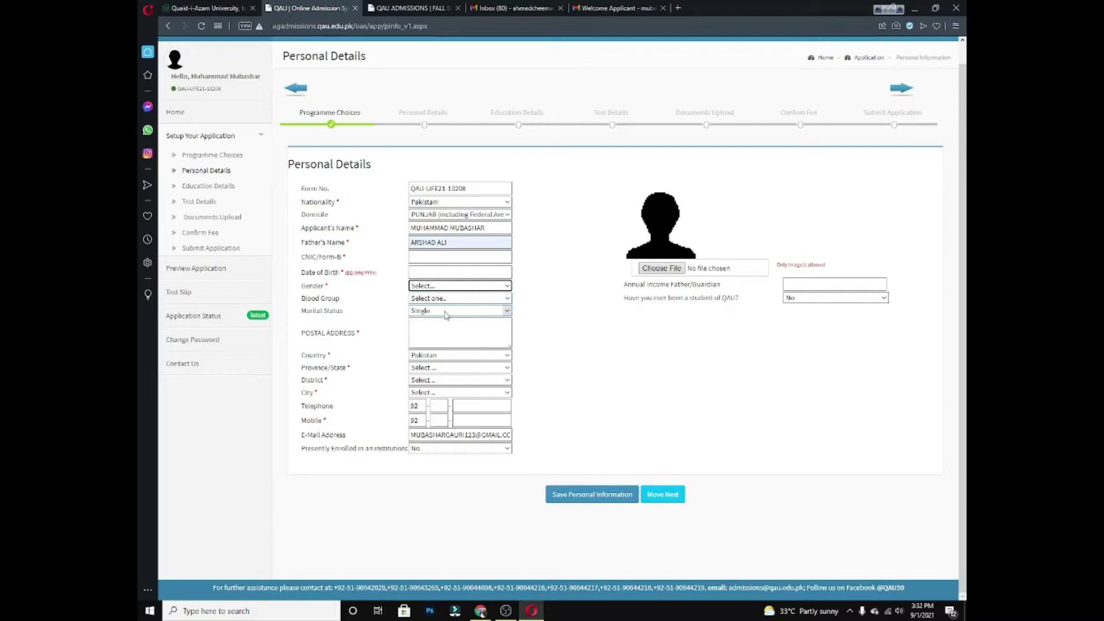
click(446, 314)
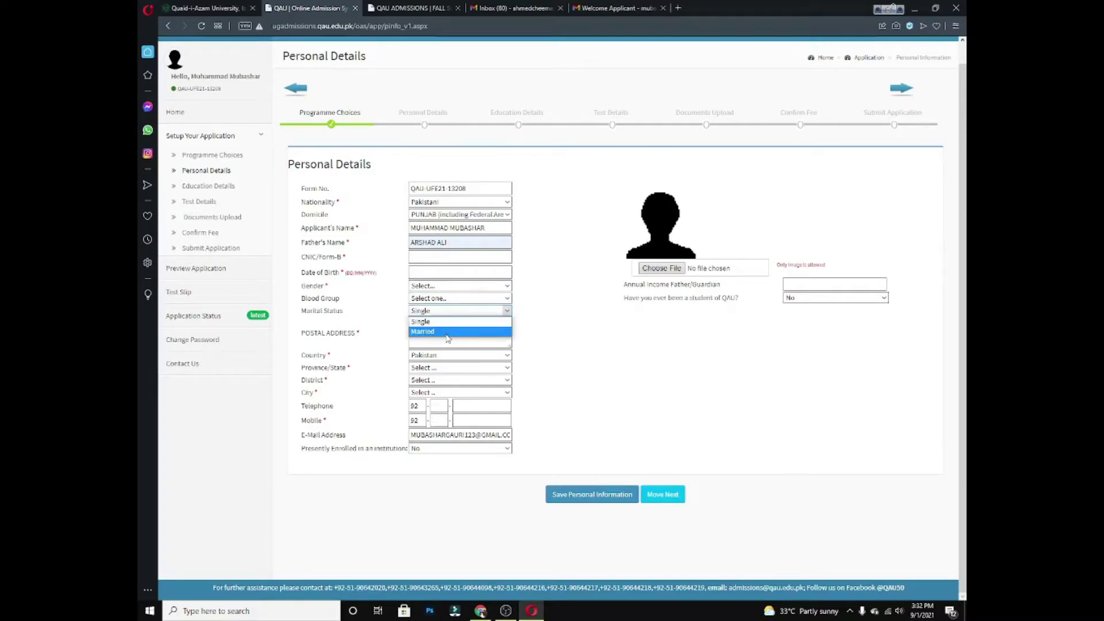
click(447, 312)
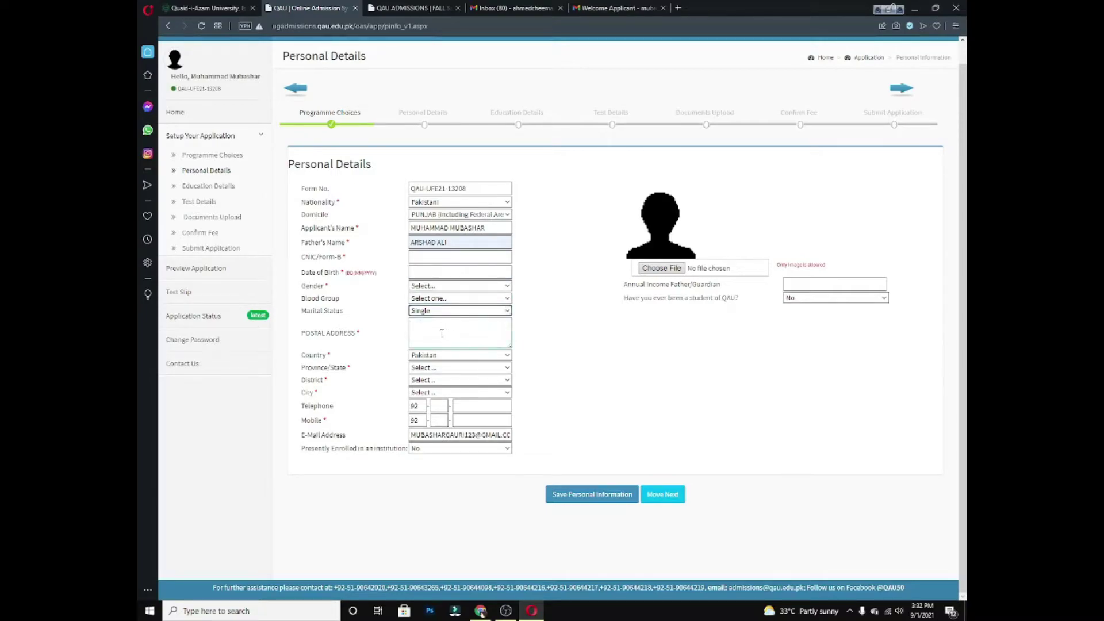
Examine the Postal Address, Country, Province/State, Telephone and Presently Enrolled in an Institution fields and their options without changing them
click(439, 332)
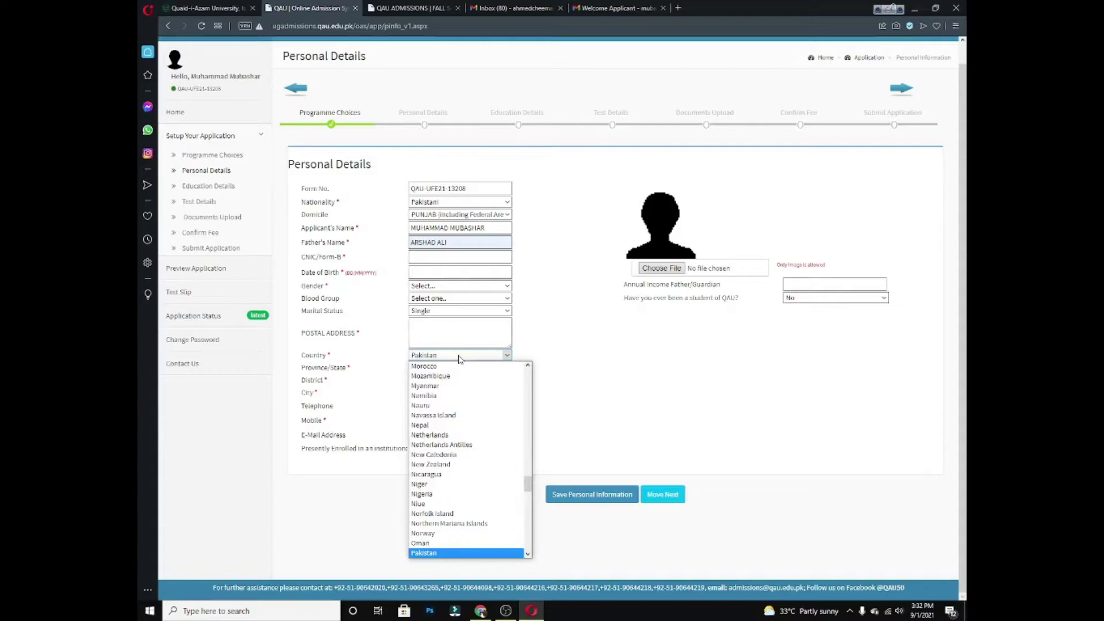
click(460, 359)
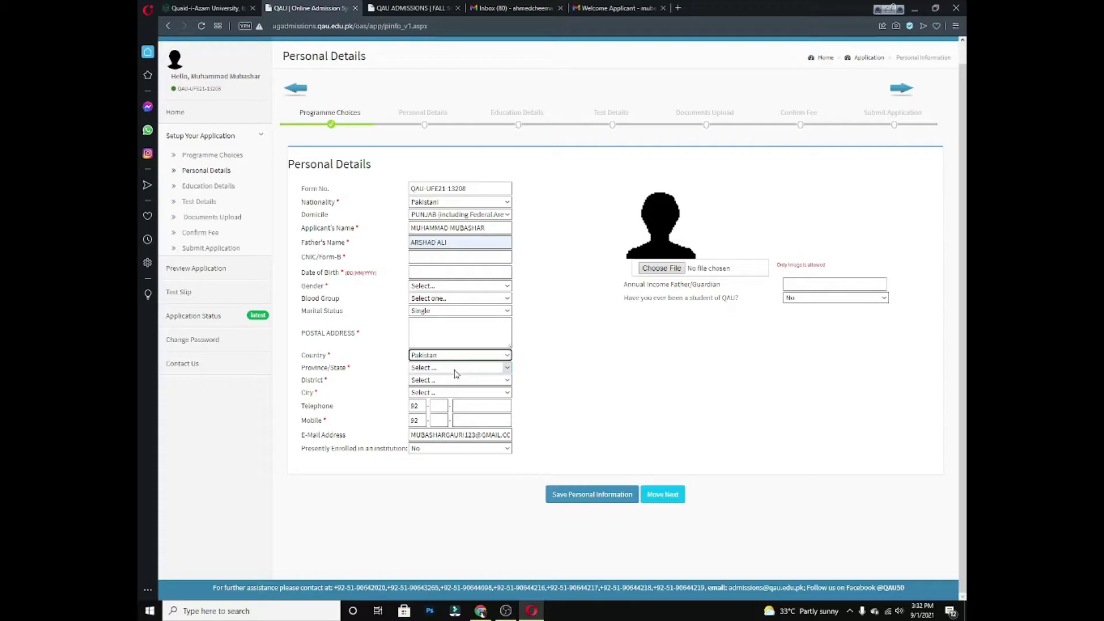
click(456, 371)
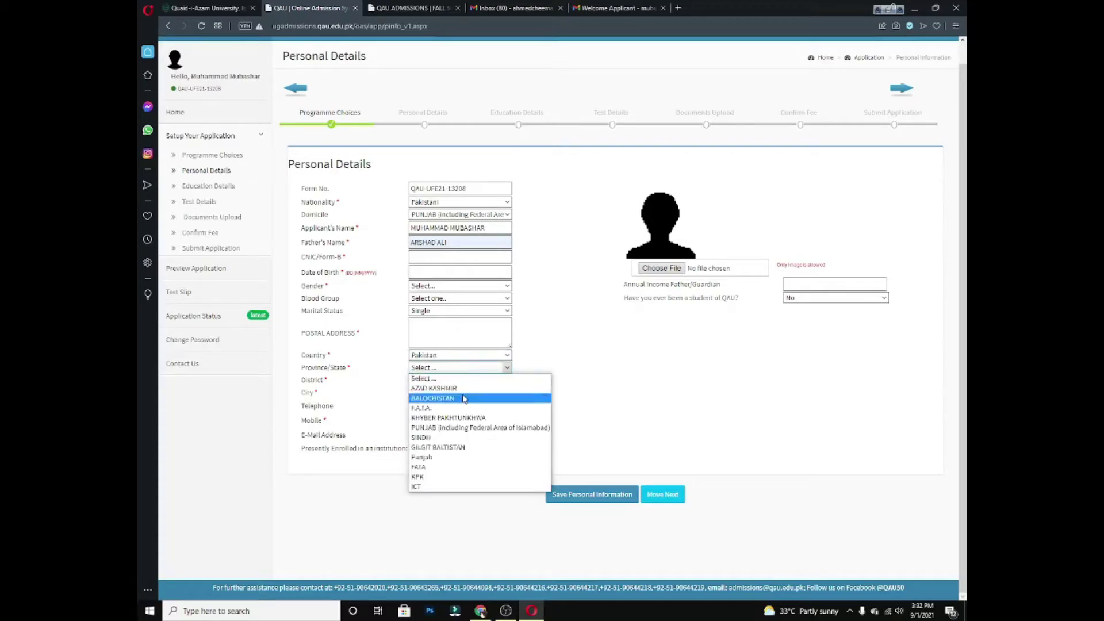
click(455, 375)
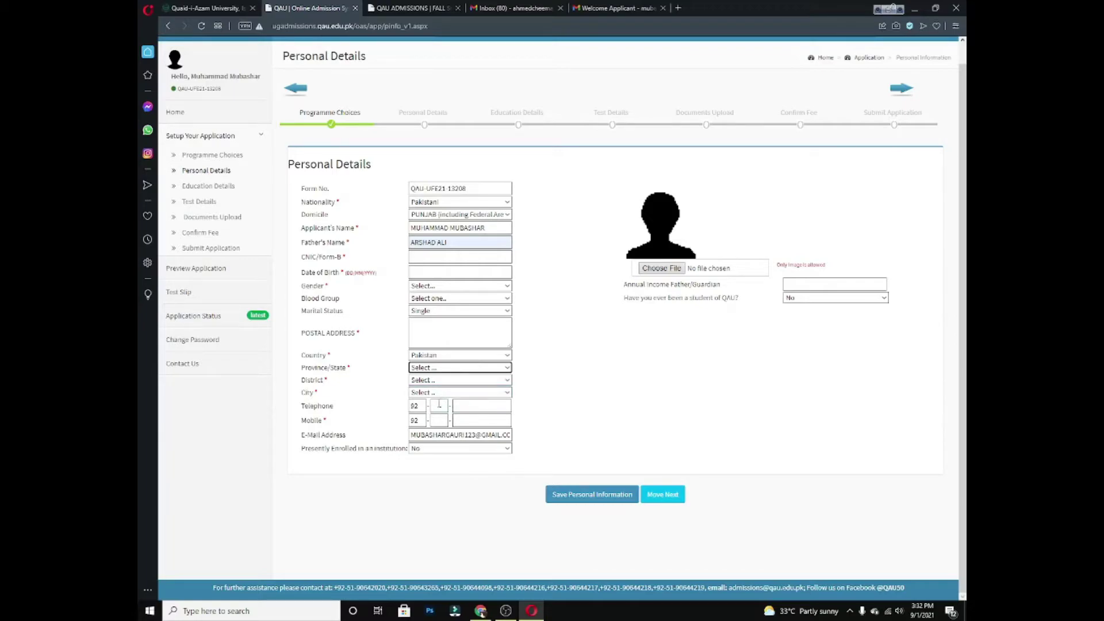
click(440, 404)
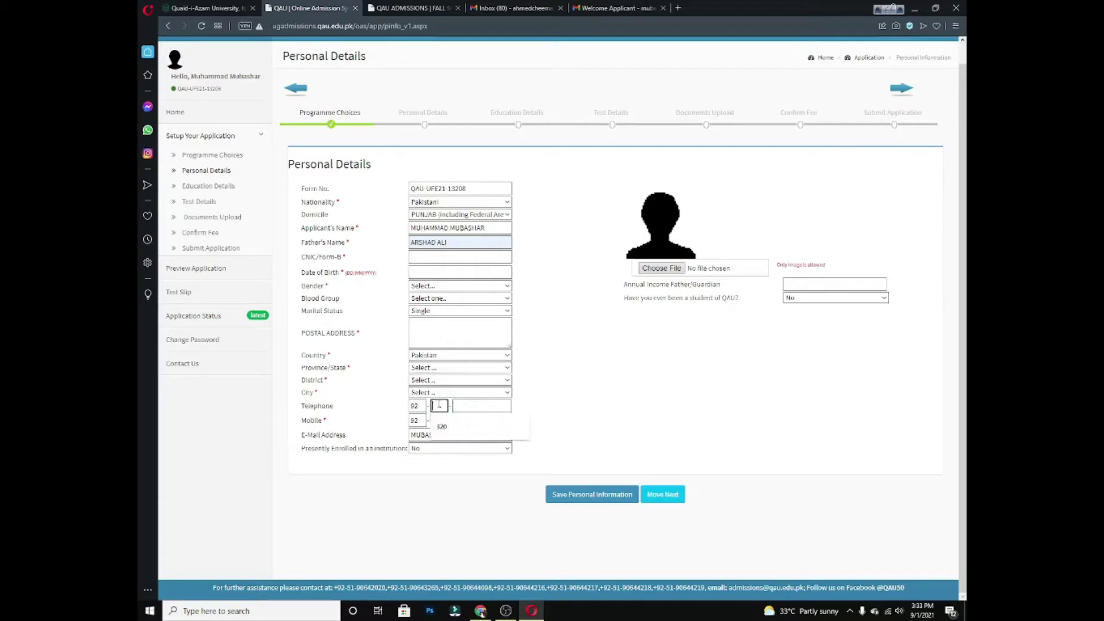
click(383, 540)
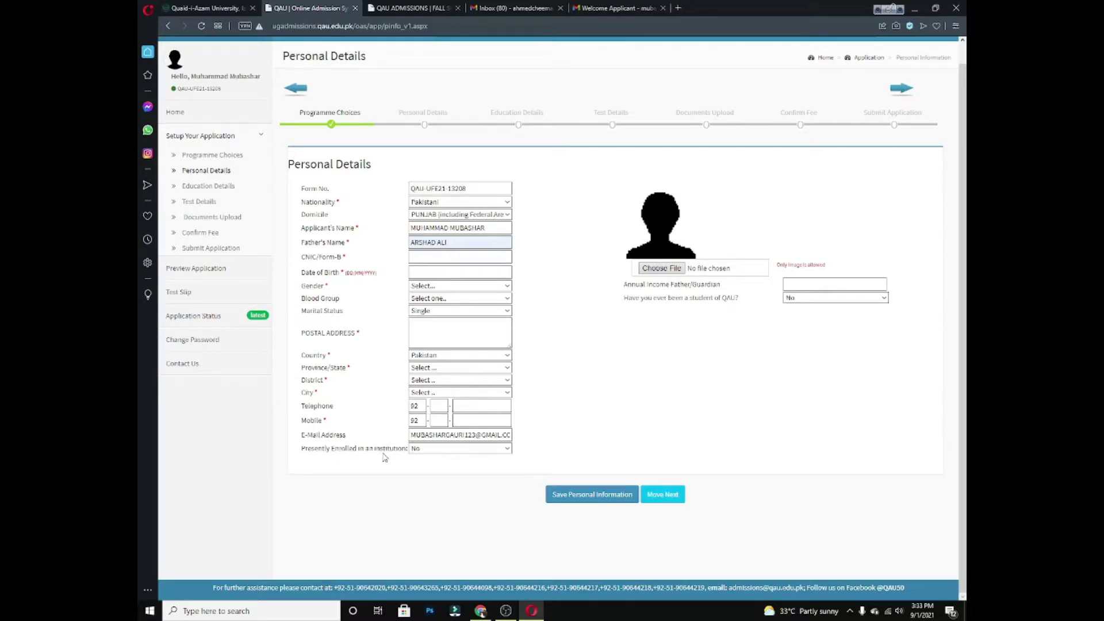
click(497, 449)
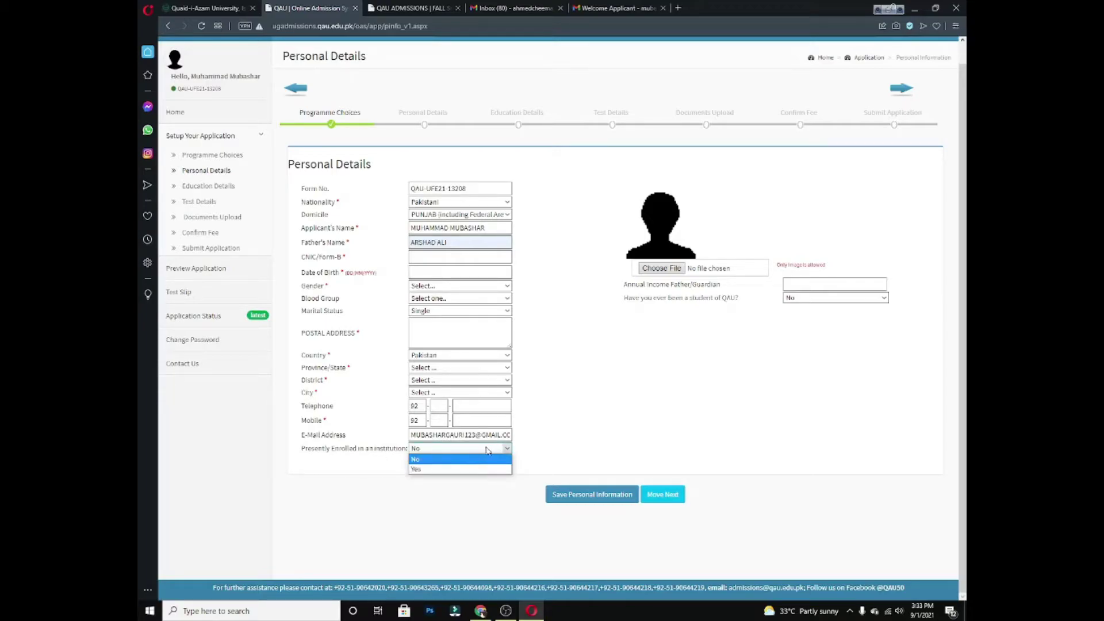
click(488, 450)
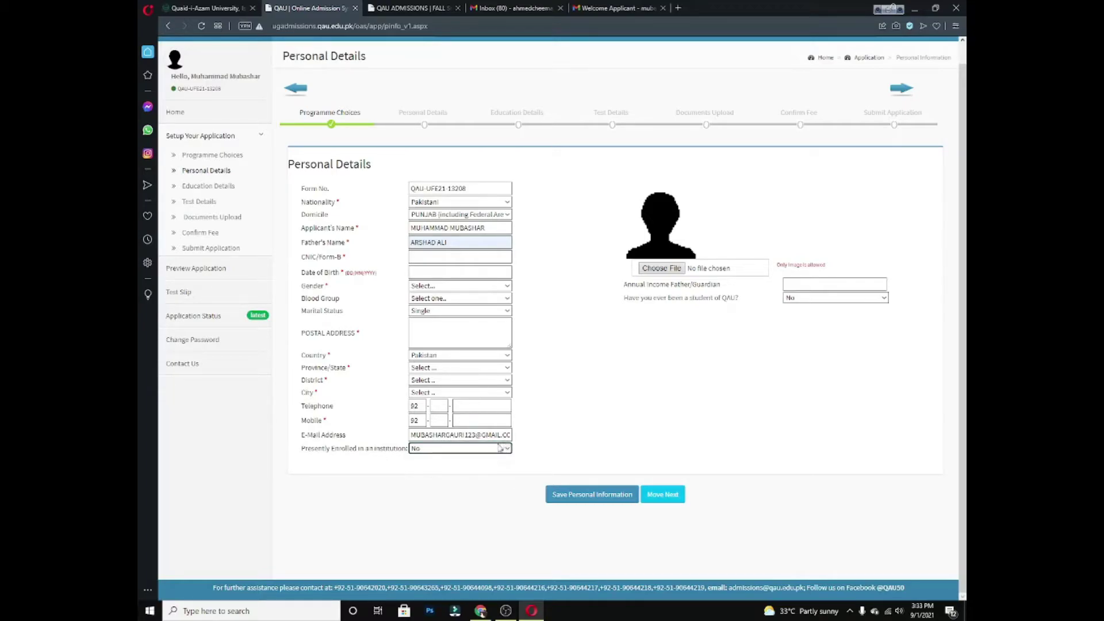
Attach the image 1.jpg as the applicant's photo on the Personal Details form
click(816, 283)
click(803, 301)
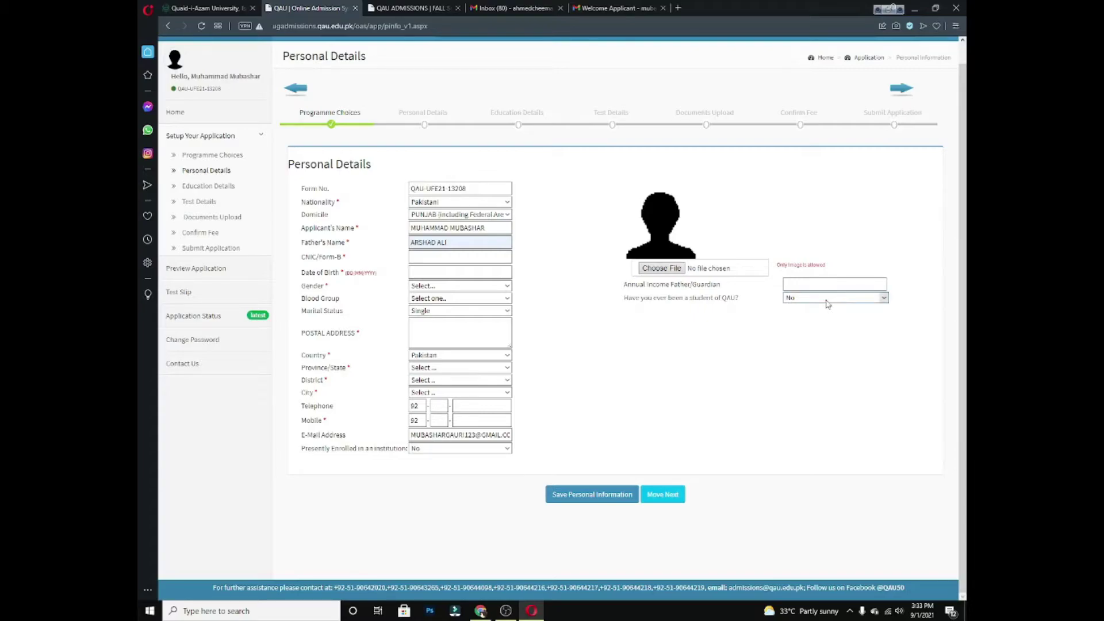
click(654, 270)
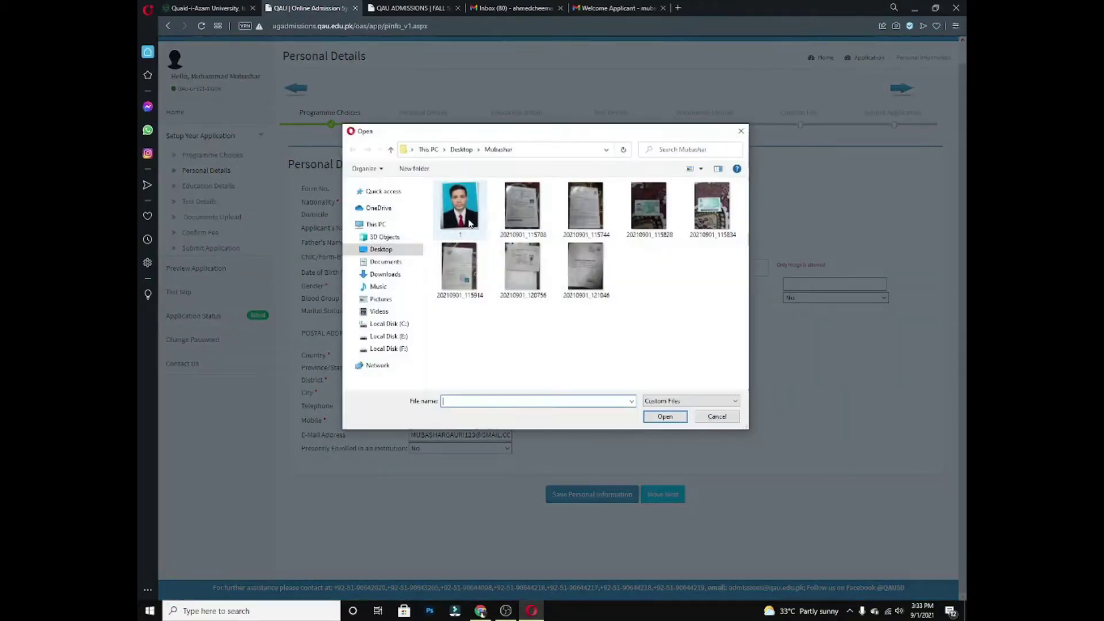
click(664, 417)
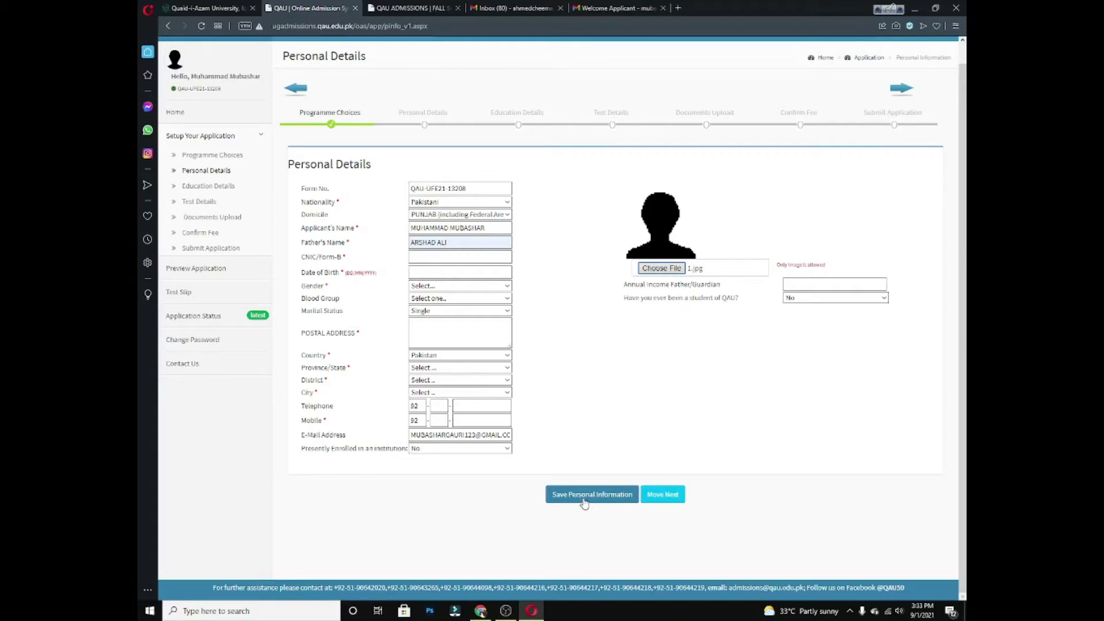
Try to move on from the incomplete Personal Details form, and go directly to the Education Details section
click(661, 498)
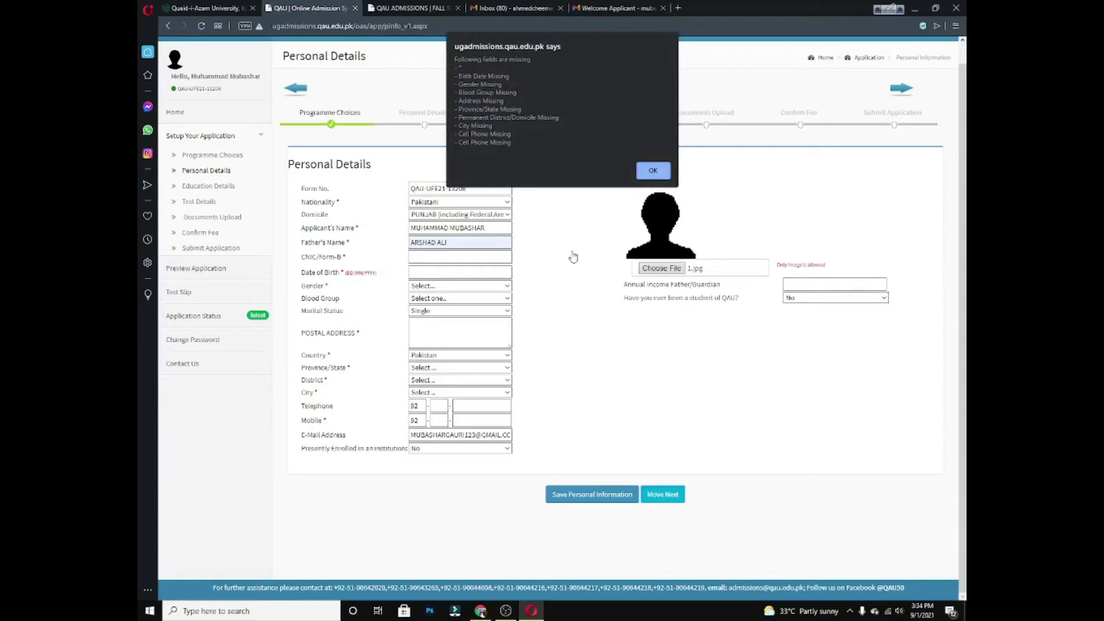
click(652, 169)
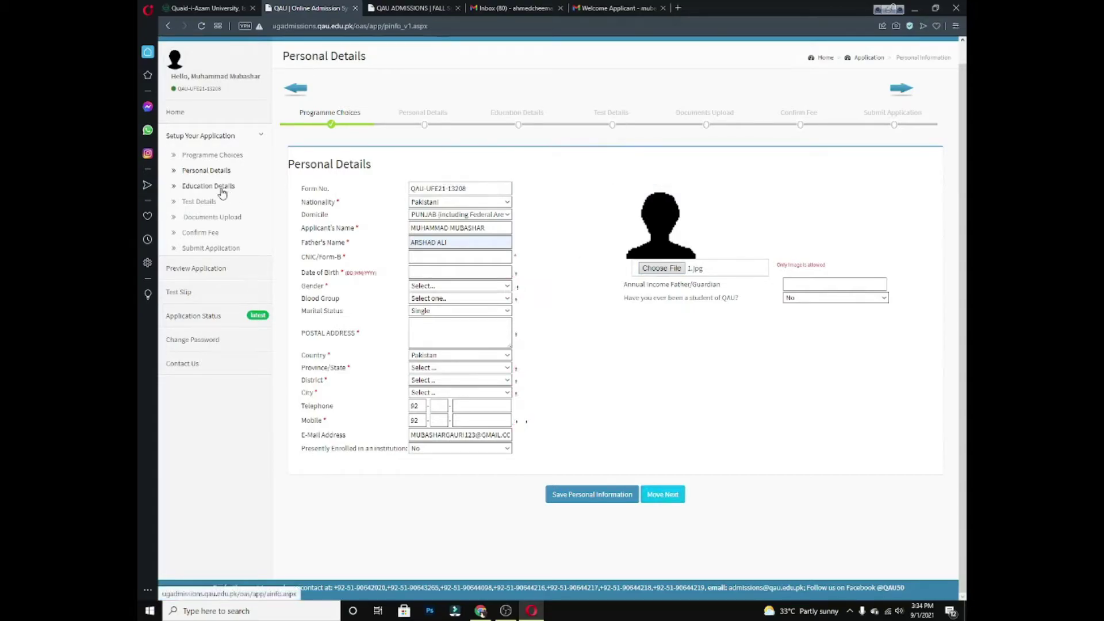
click(222, 192)
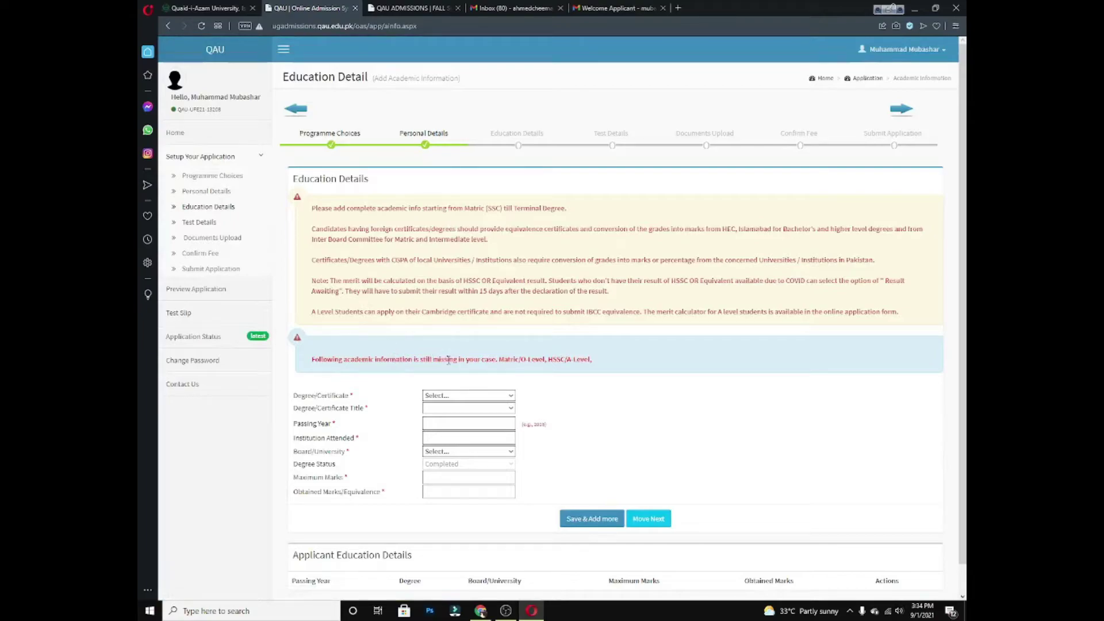
Set the first education entry's Degree/Certificate to Matric/O-Level and its title to Matric
click(483, 396)
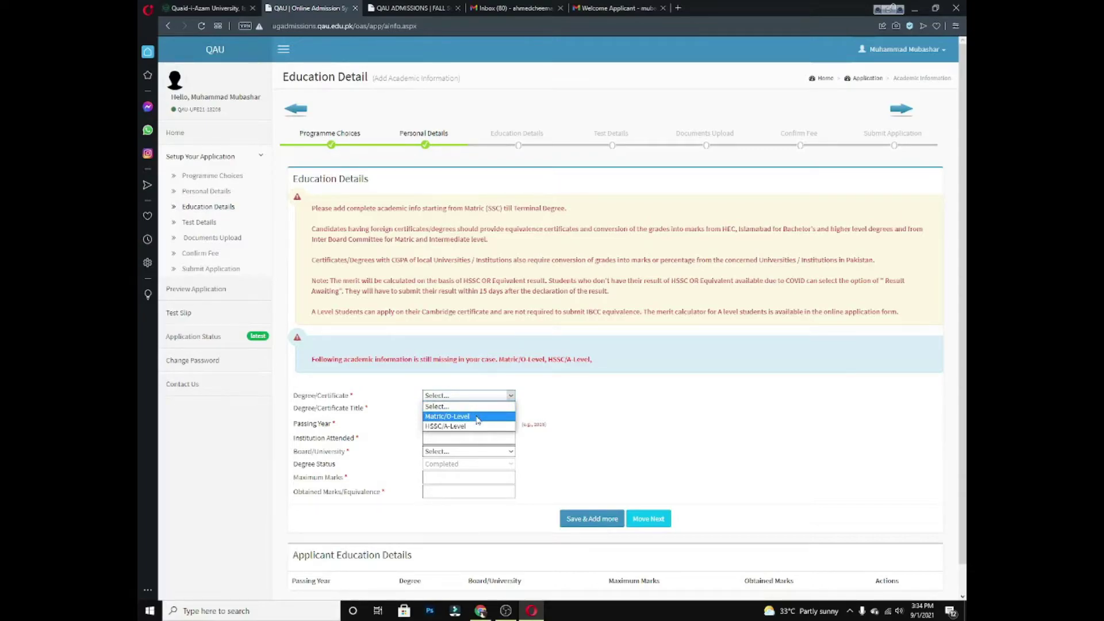
click(477, 417)
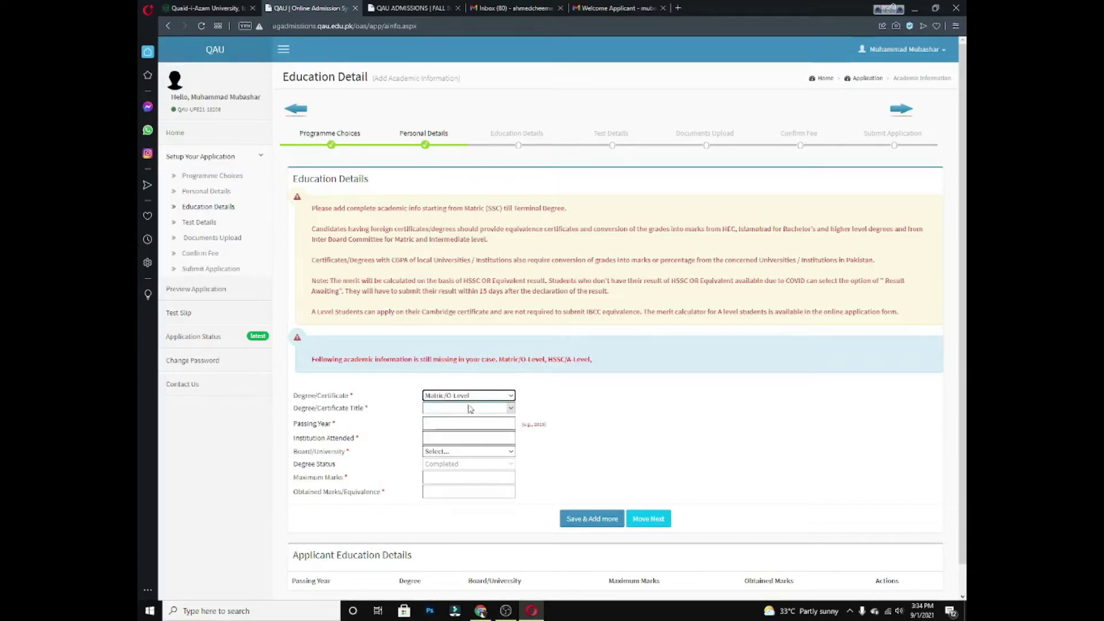
click(469, 408)
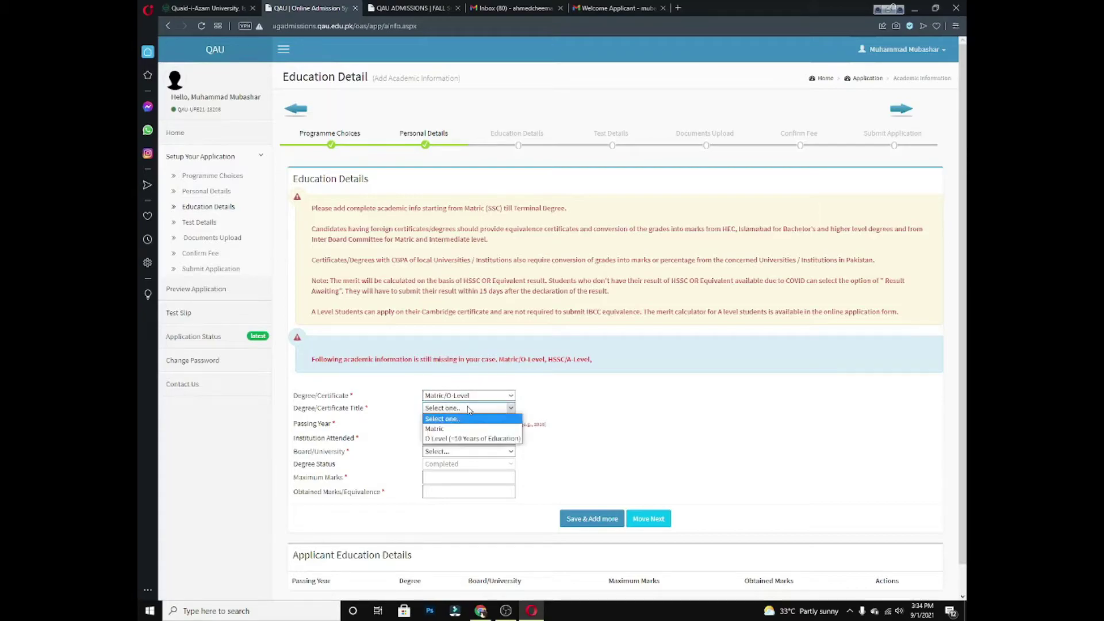
click(470, 428)
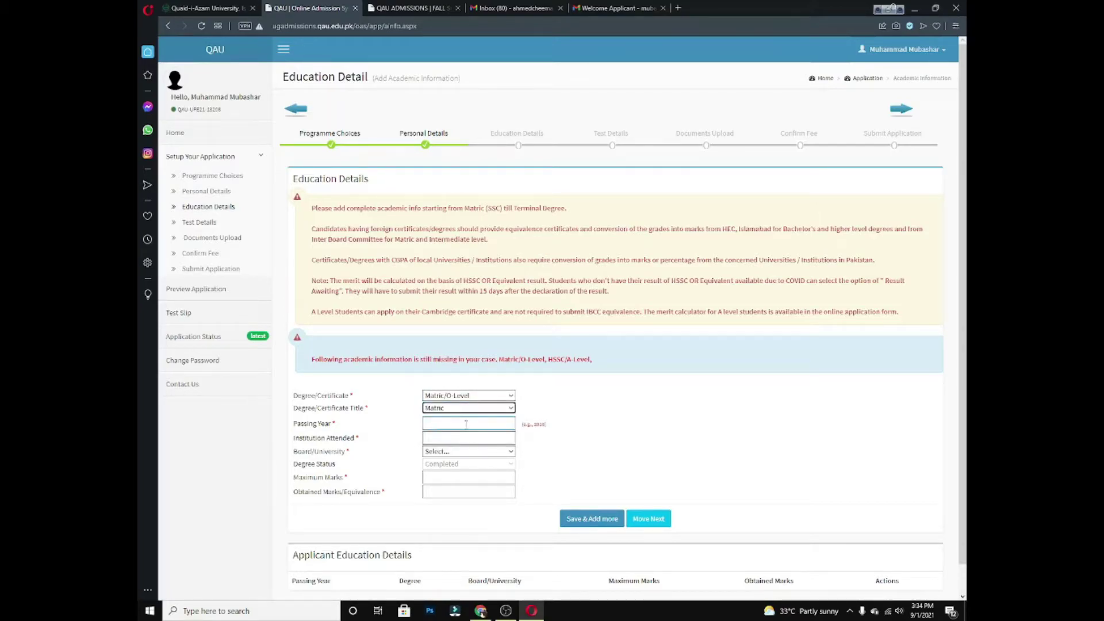
click(465, 423)
click(465, 409)
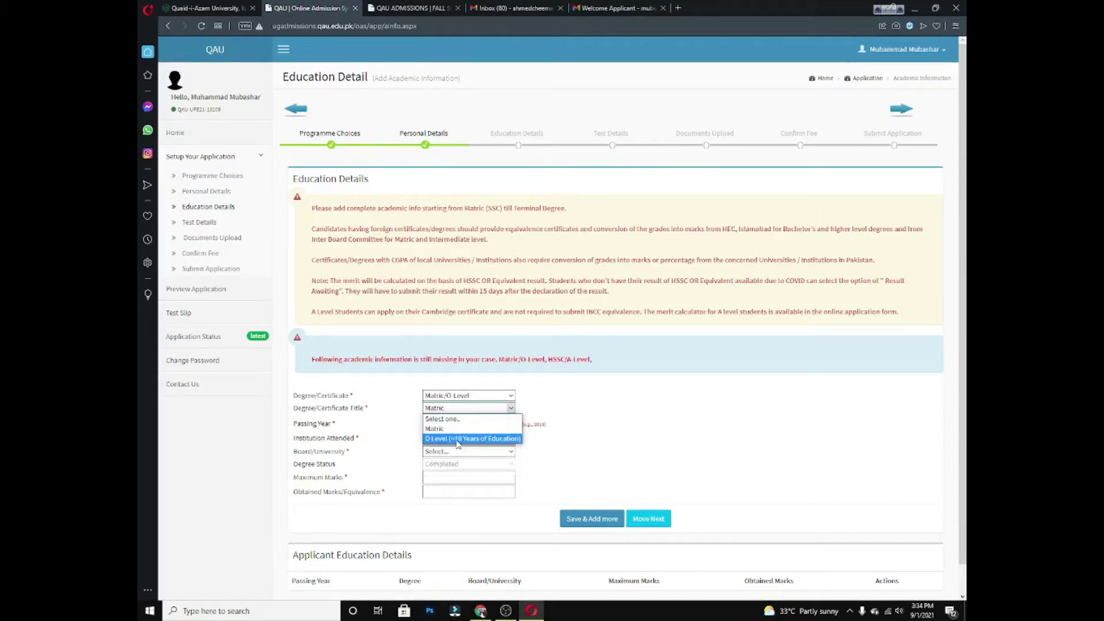
click(471, 409)
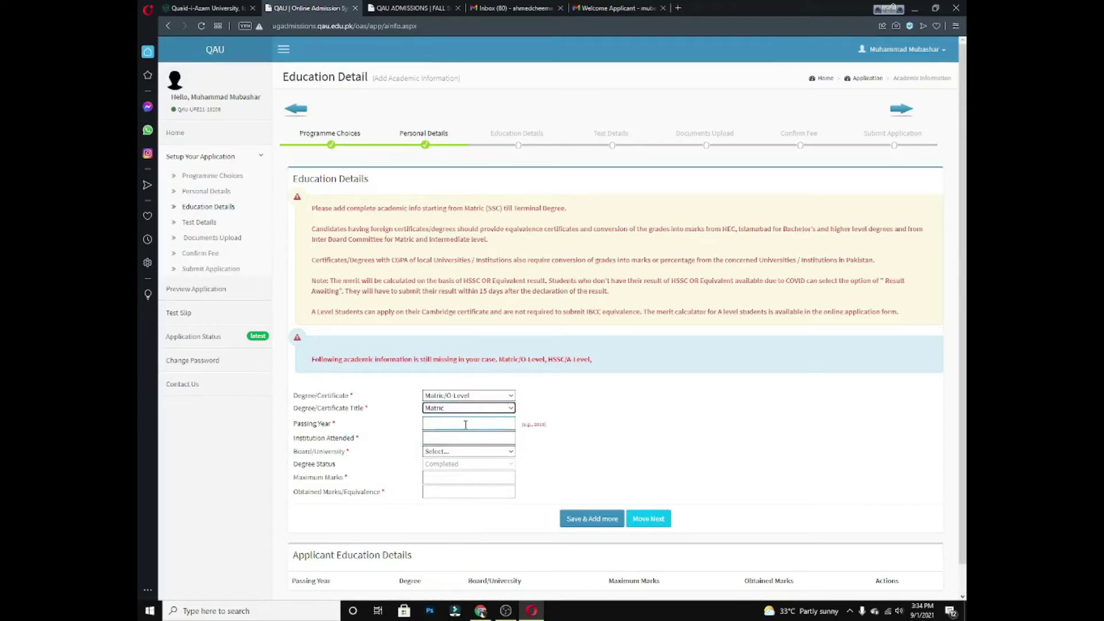
Enter 2018 as the Matric passing year and Govt Public high School, Wazirabad as the institution attended
click(465, 424)
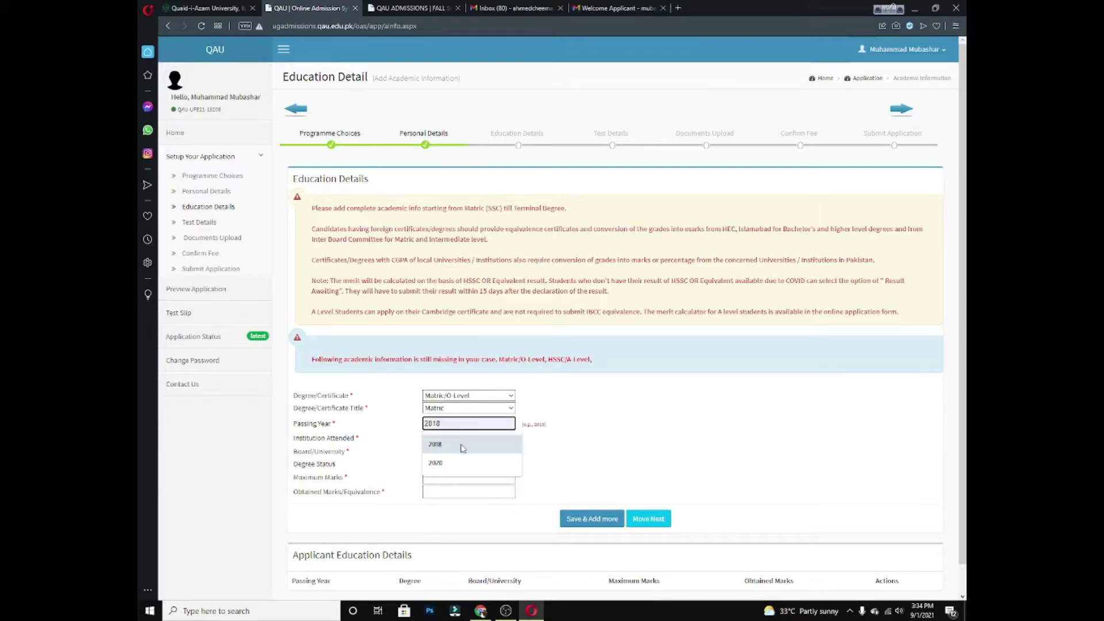
click(465, 444)
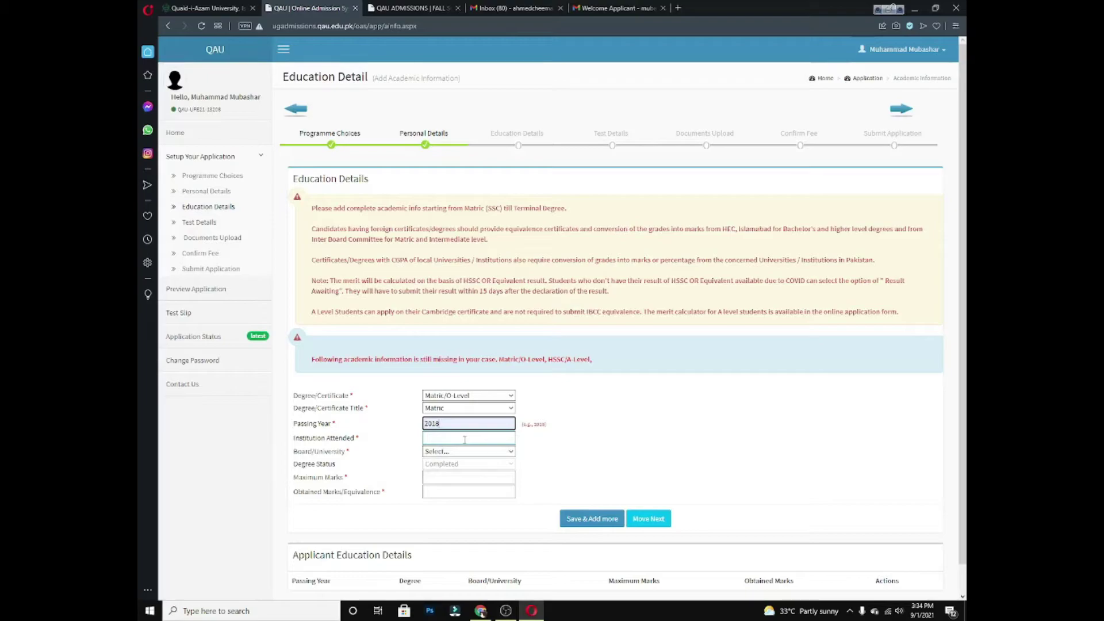
click(465, 439)
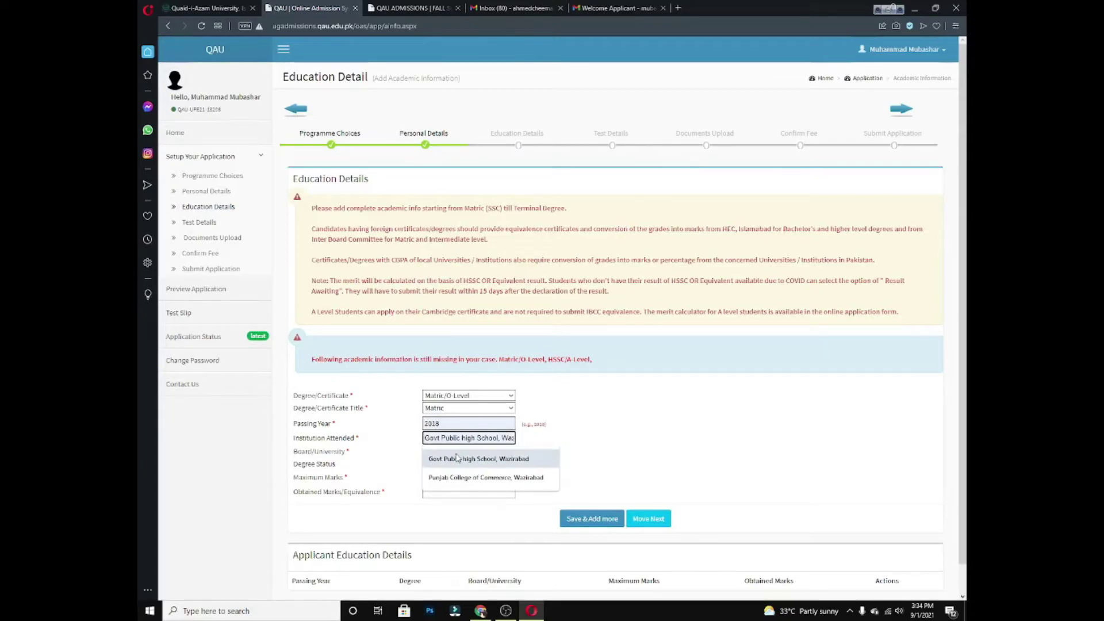
click(449, 455)
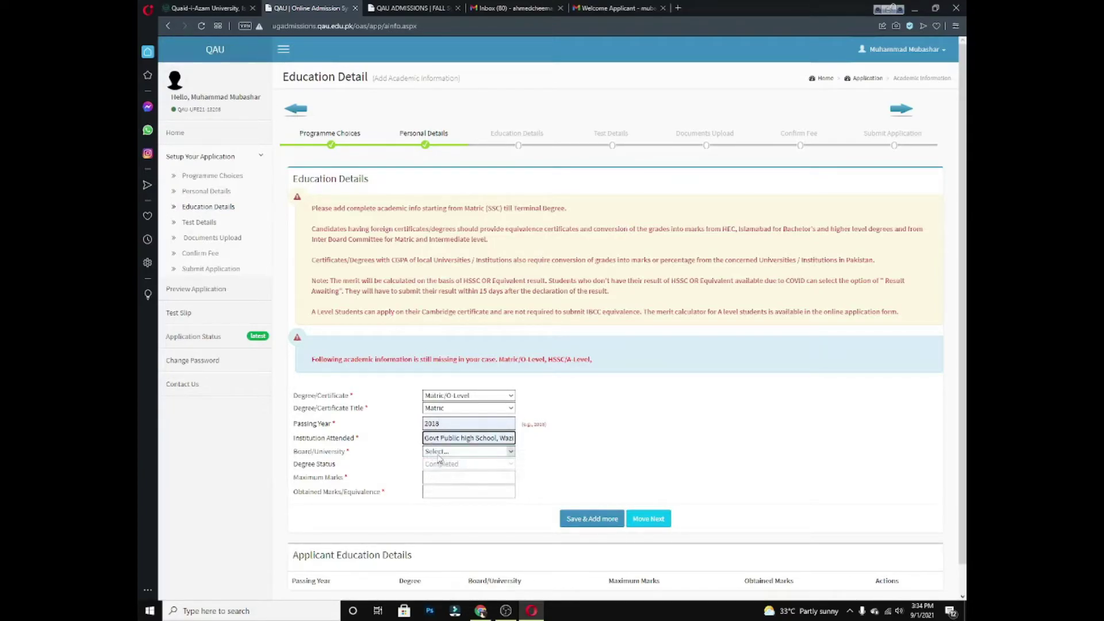
Set the Matric Board/University to Board of Intermediate and Secondary Education, Gujranwala
click(450, 453)
scroll(474, 413, down, 10)
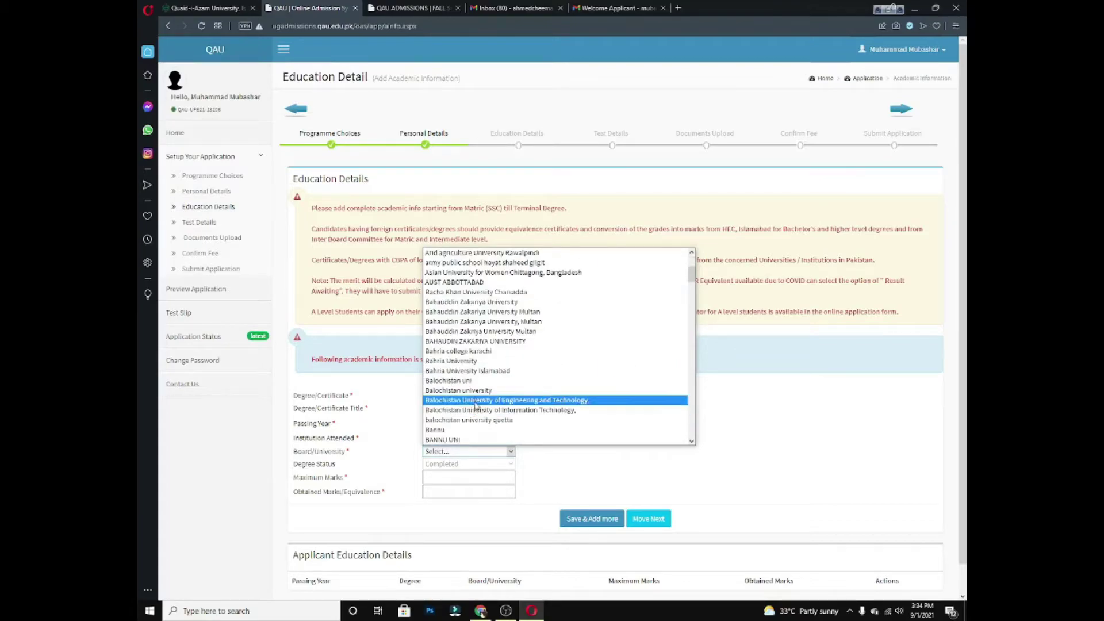
scroll(467, 348, down, 10)
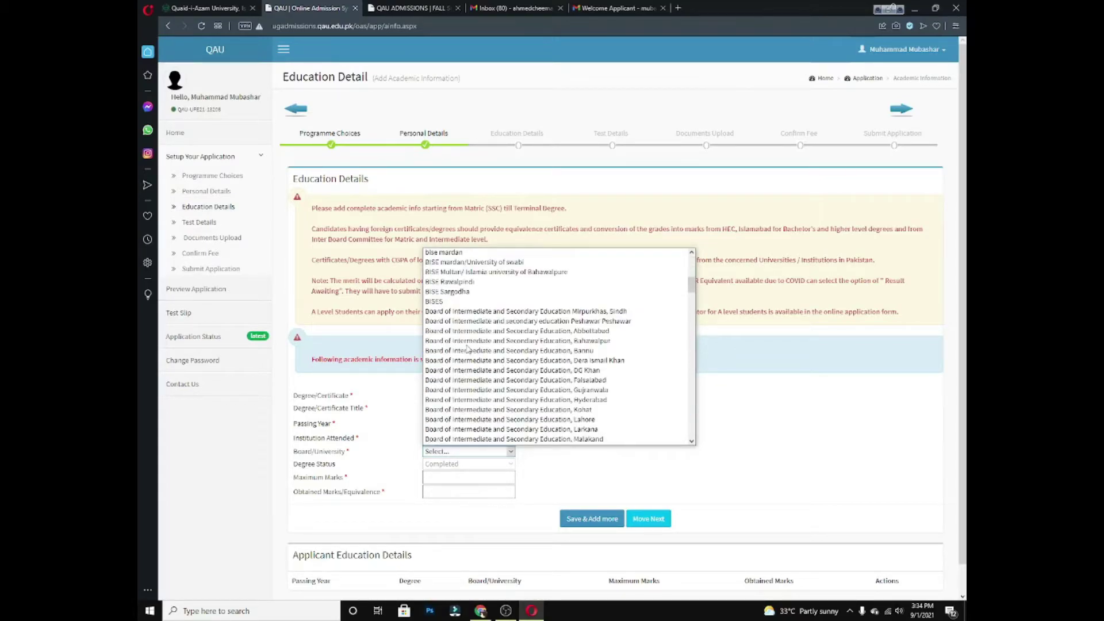
scroll(470, 355, down, 5)
scroll(477, 361, up, 5)
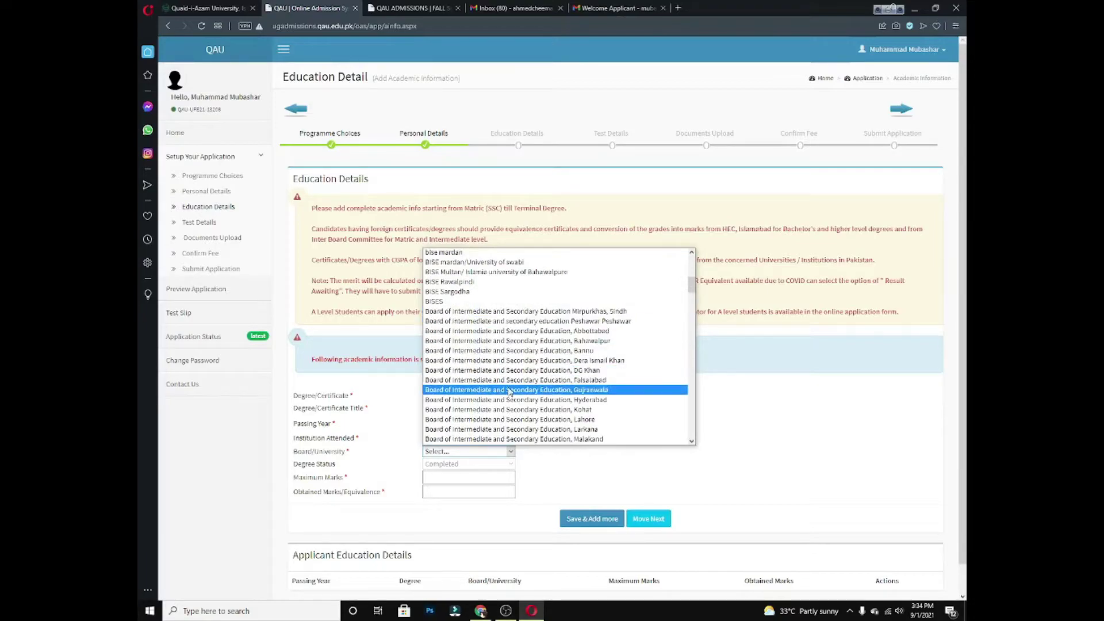
click(509, 390)
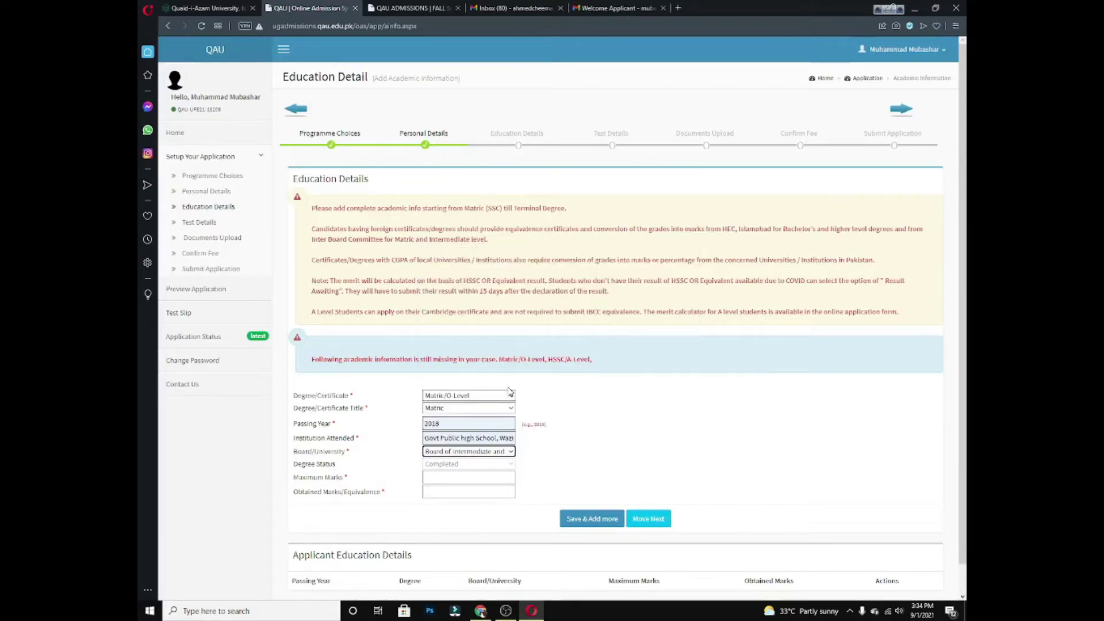
Enter 1100 maximum marks and 1031 obtained marks for Matric, and save the entry to add another
click(454, 476)
click(439, 494)
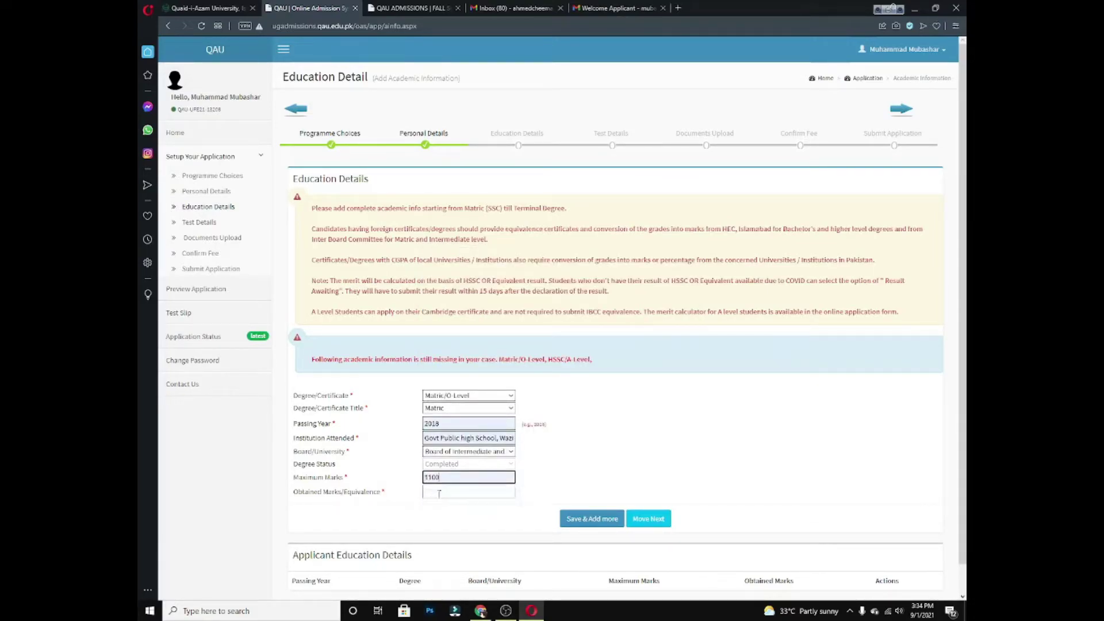
click(439, 492)
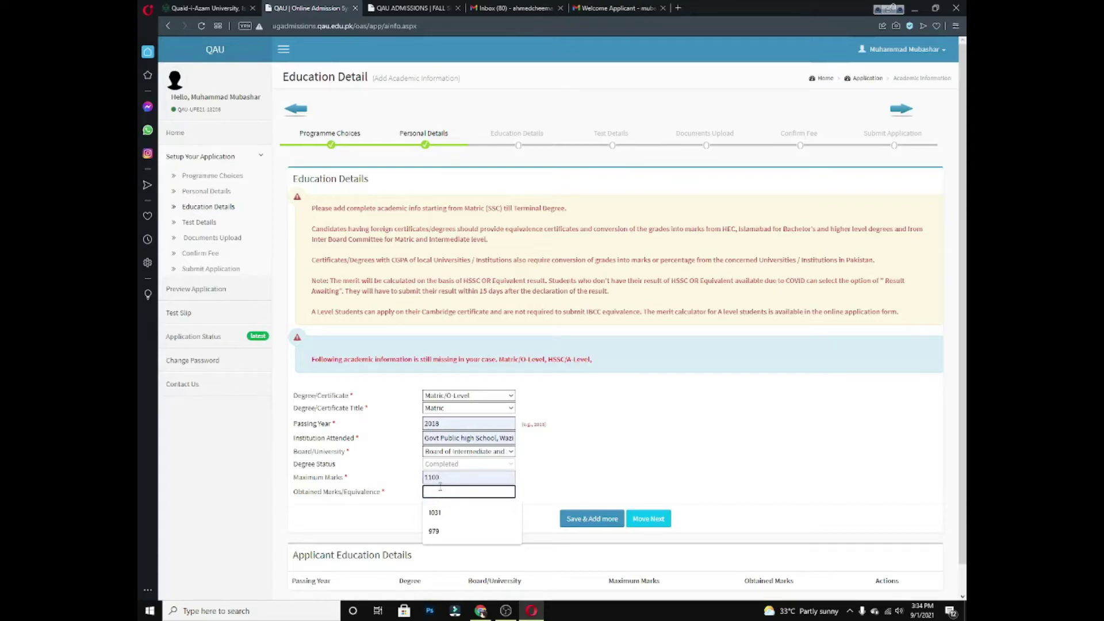
click(440, 511)
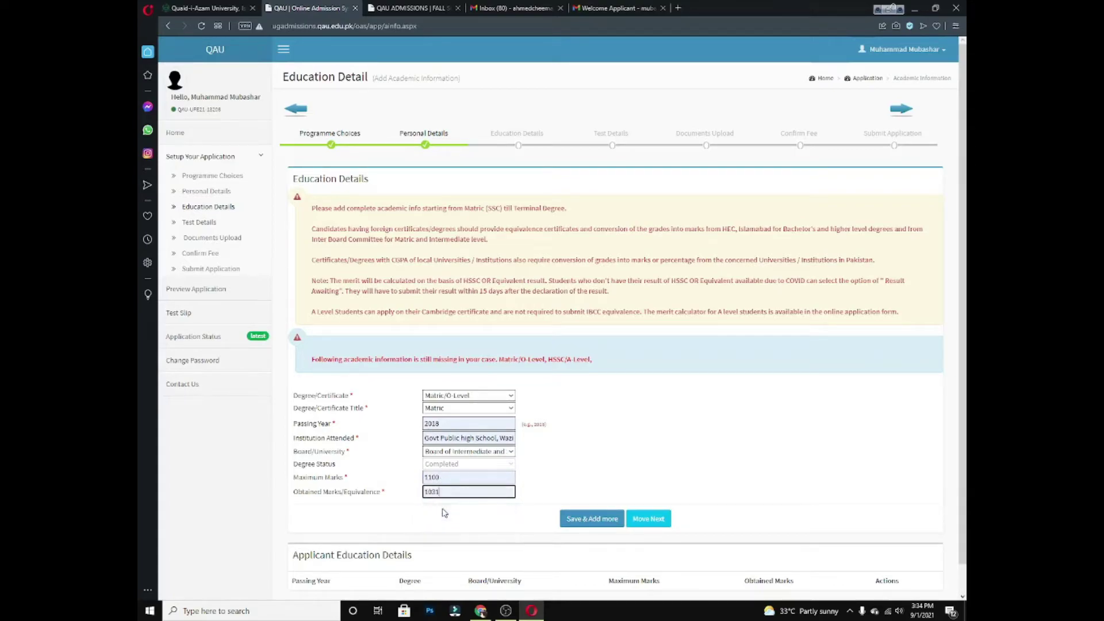
click(595, 523)
Set the second education entry to HSSC/A-Level with the title F.Sc (Pre-Medical), and mark Physics as studied
click(482, 434)
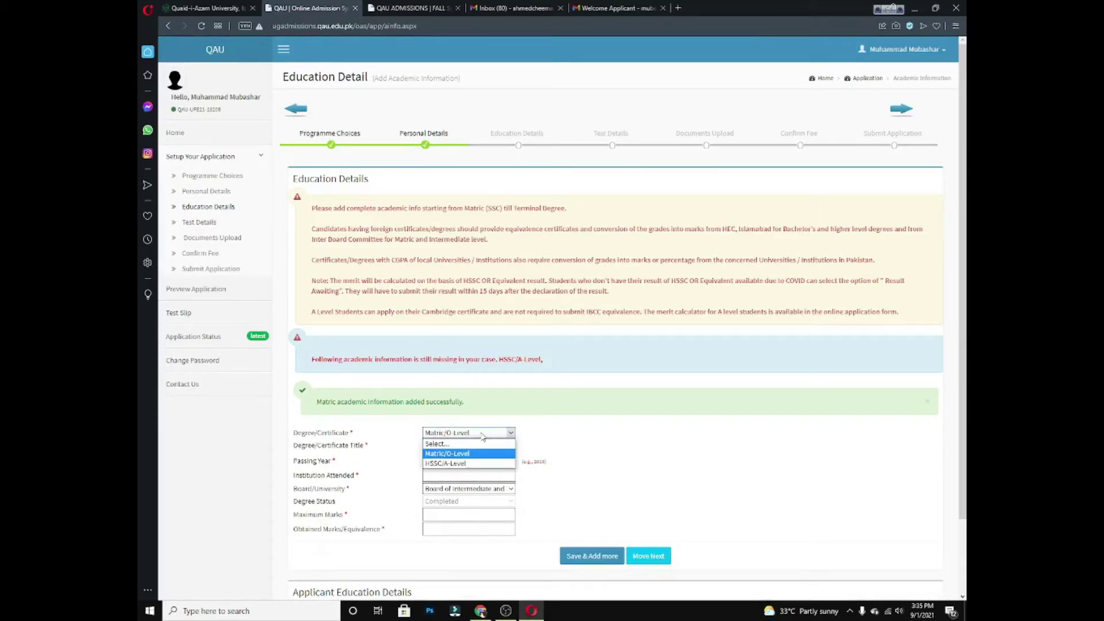
click(472, 463)
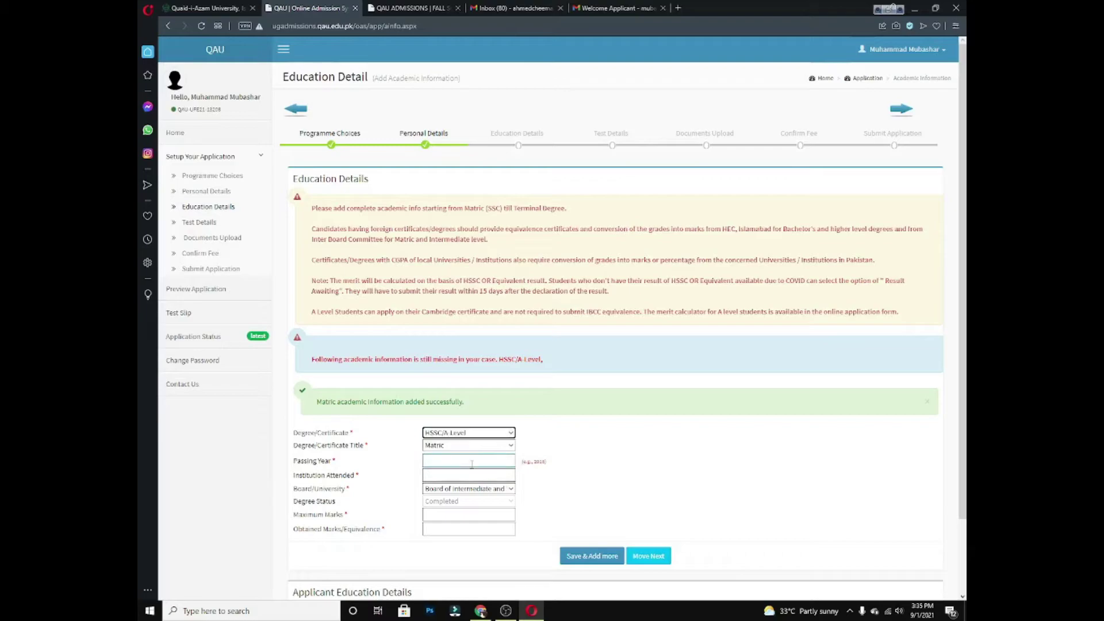
click(467, 446)
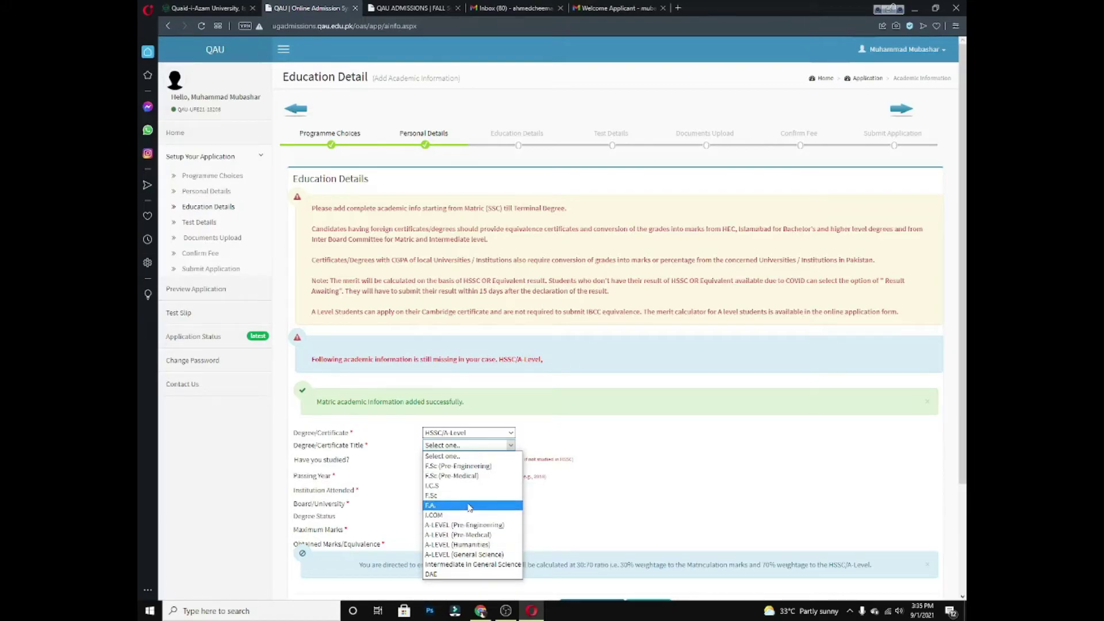
click(457, 477)
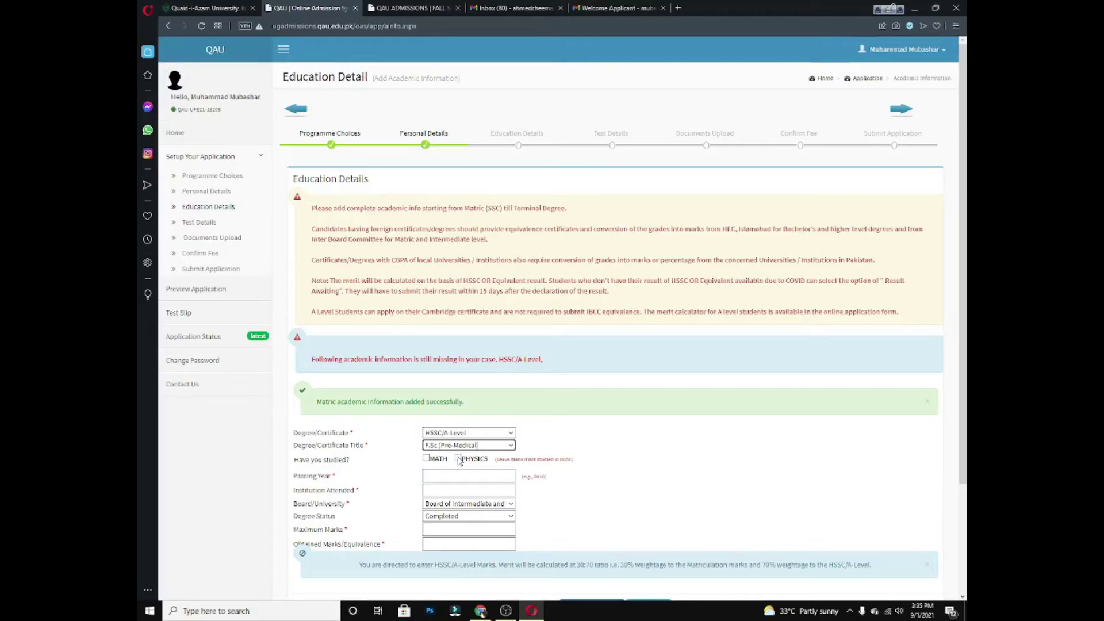
click(459, 458)
Enter 2020 as the HSSC passing year and Punjab College of Commerce, Wazirabad as the institution attended
click(437, 474)
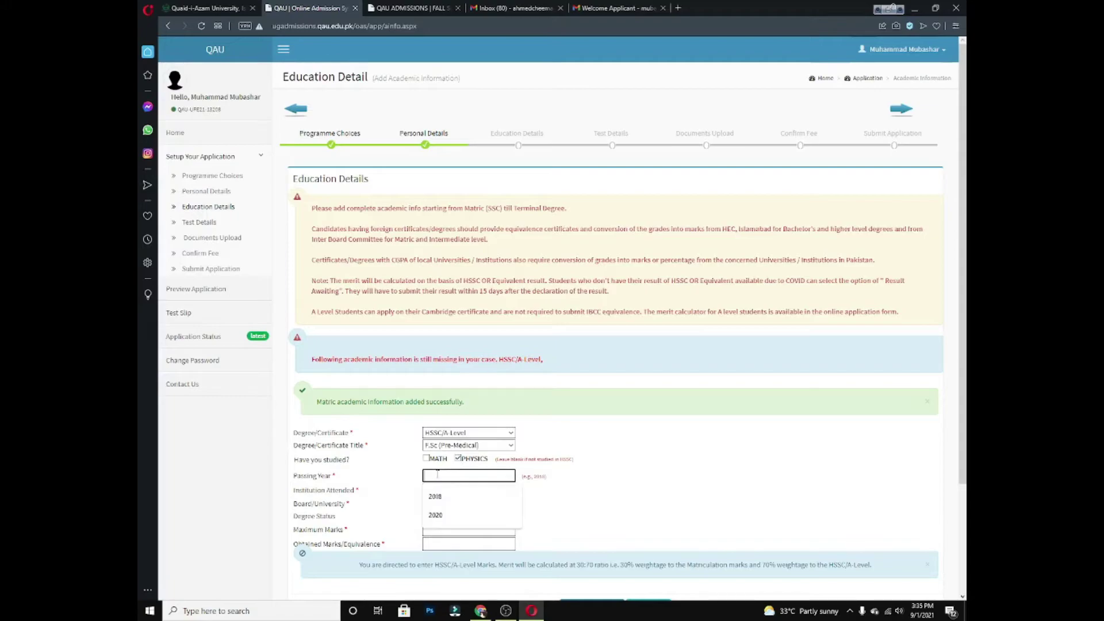
click(437, 514)
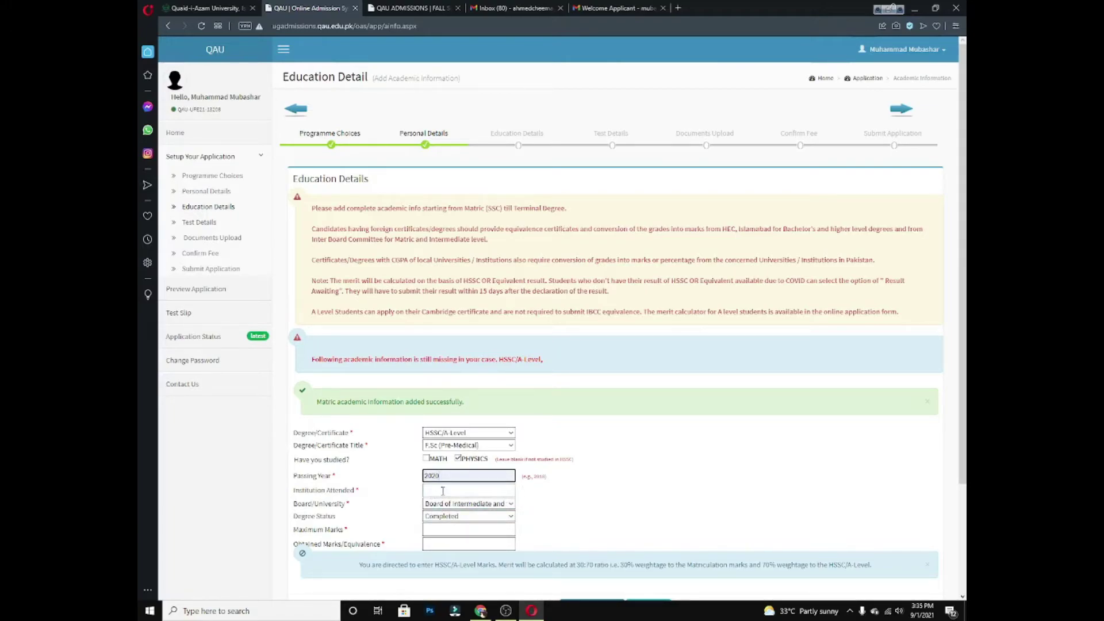
click(442, 490)
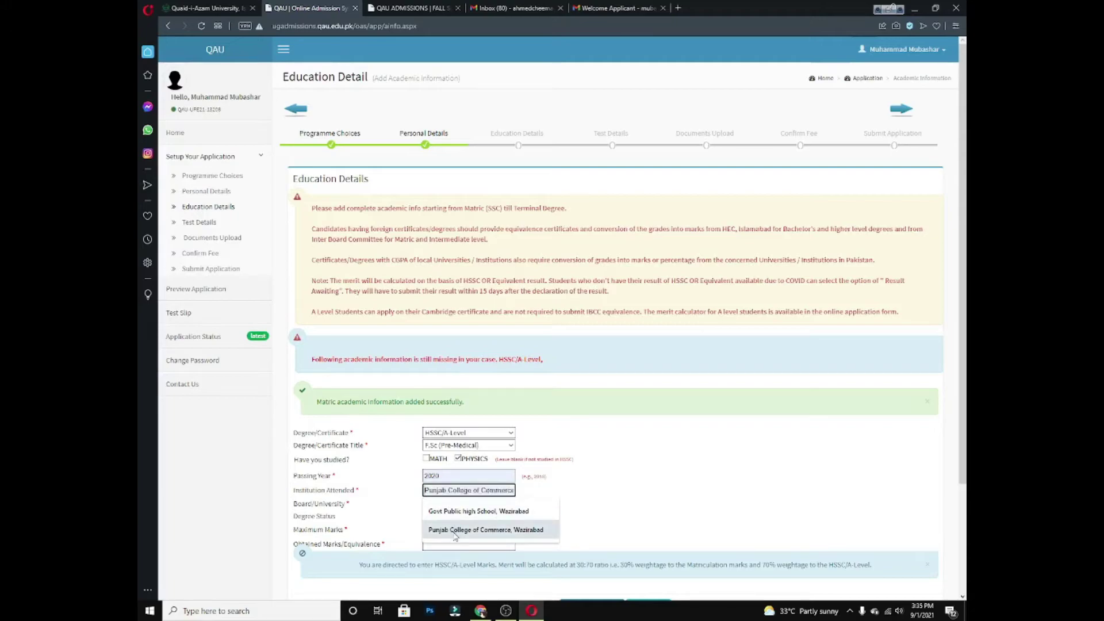
click(455, 530)
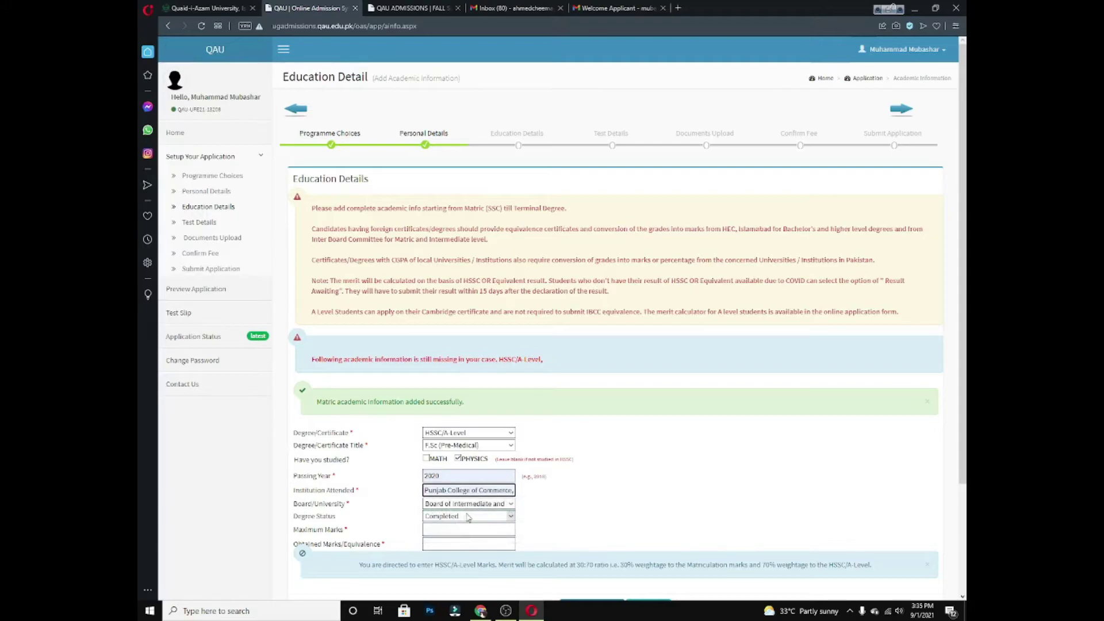
Choose Board of Intermediate and Secondary Education, Gujranwala as the HSSC board and keep Degree Status as Completed
click(472, 508)
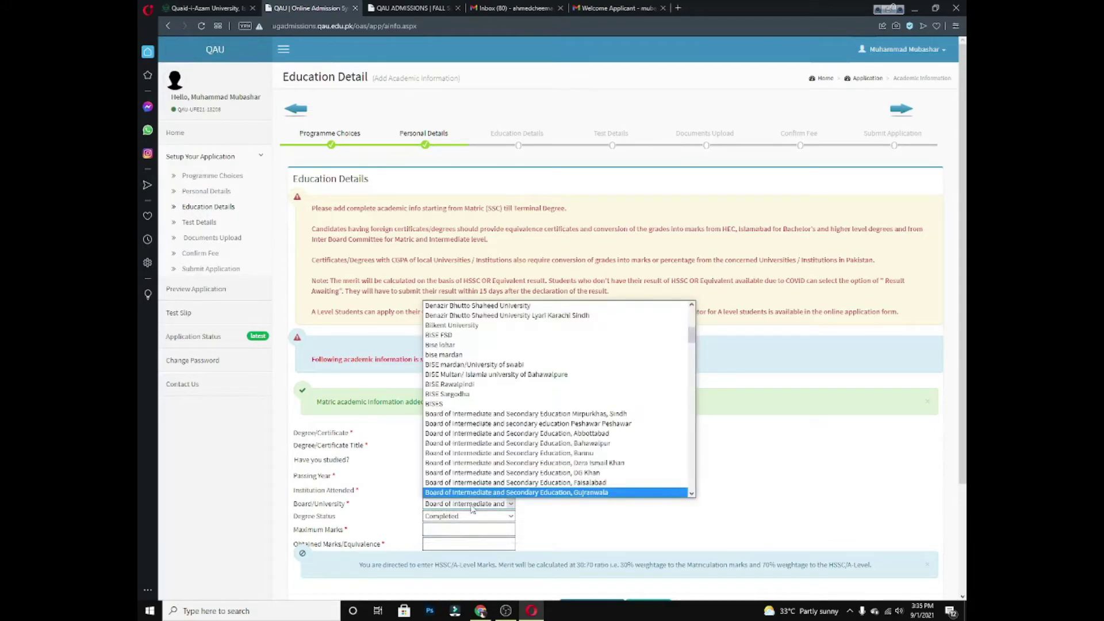
key(Down)
key(Down)
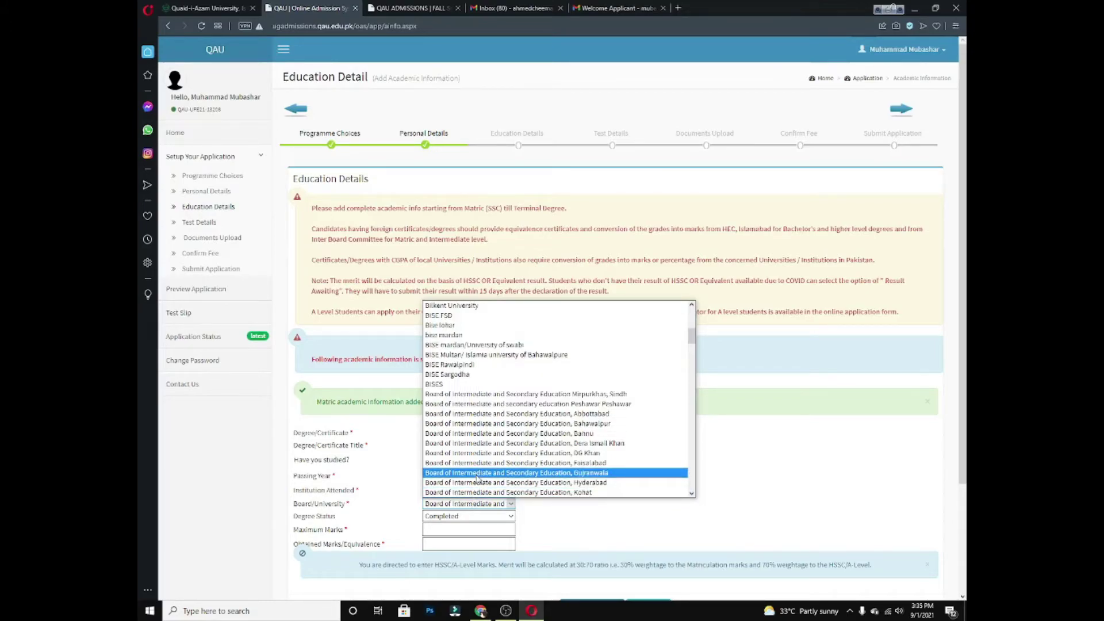
click(476, 474)
click(480, 518)
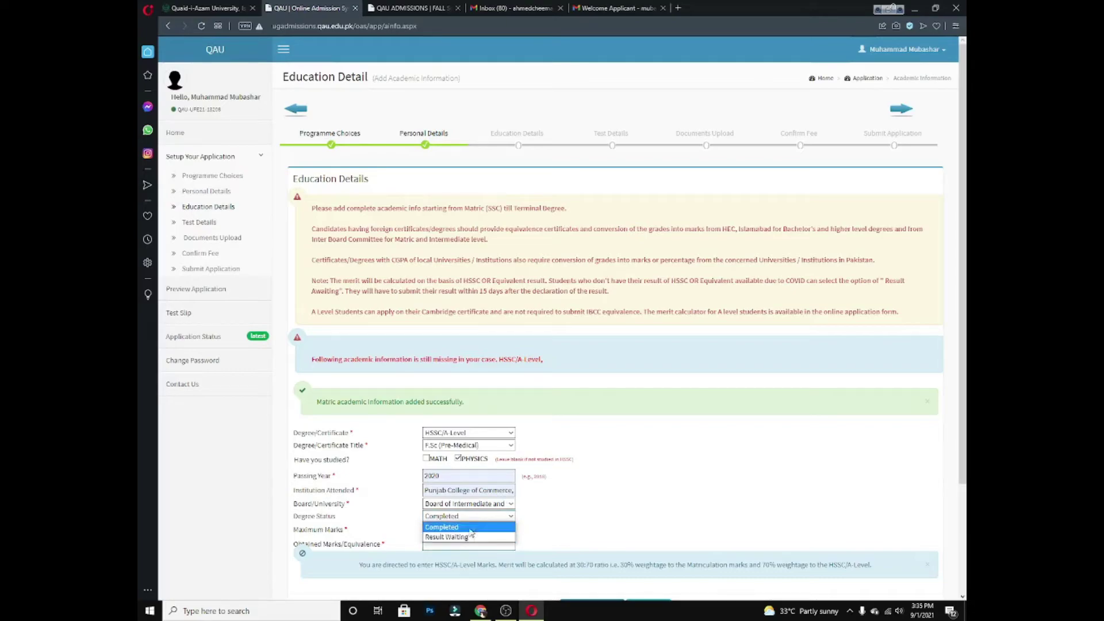
click(475, 517)
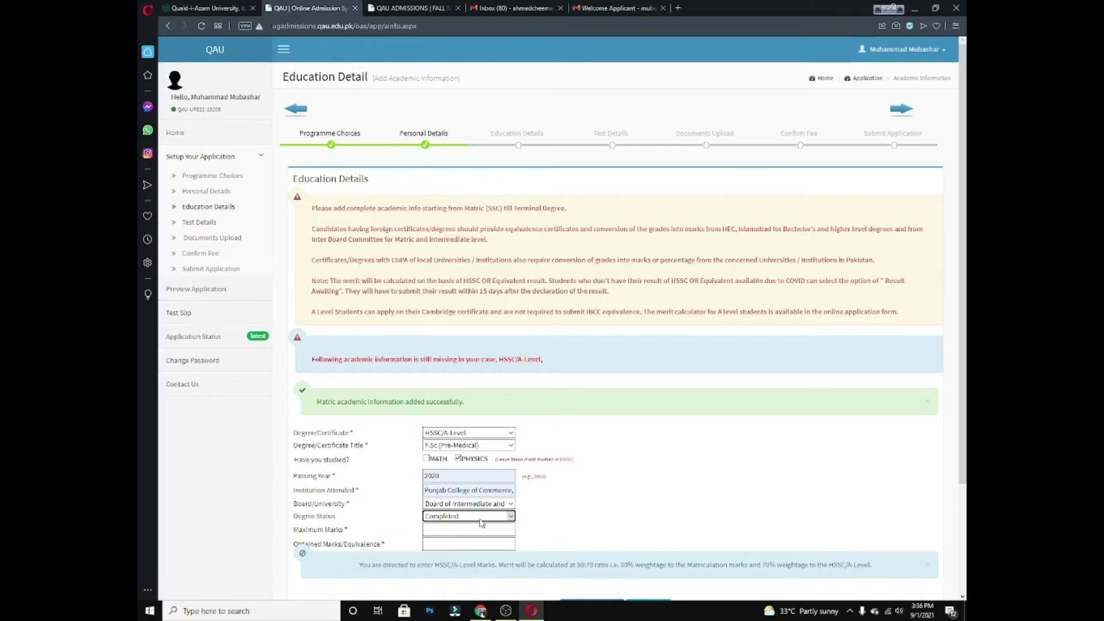
Switch the HSSC Degree Status to Result Waiting and enter 2021 as the passing year
click(481, 517)
click(476, 533)
scroll(455, 530, down, 2)
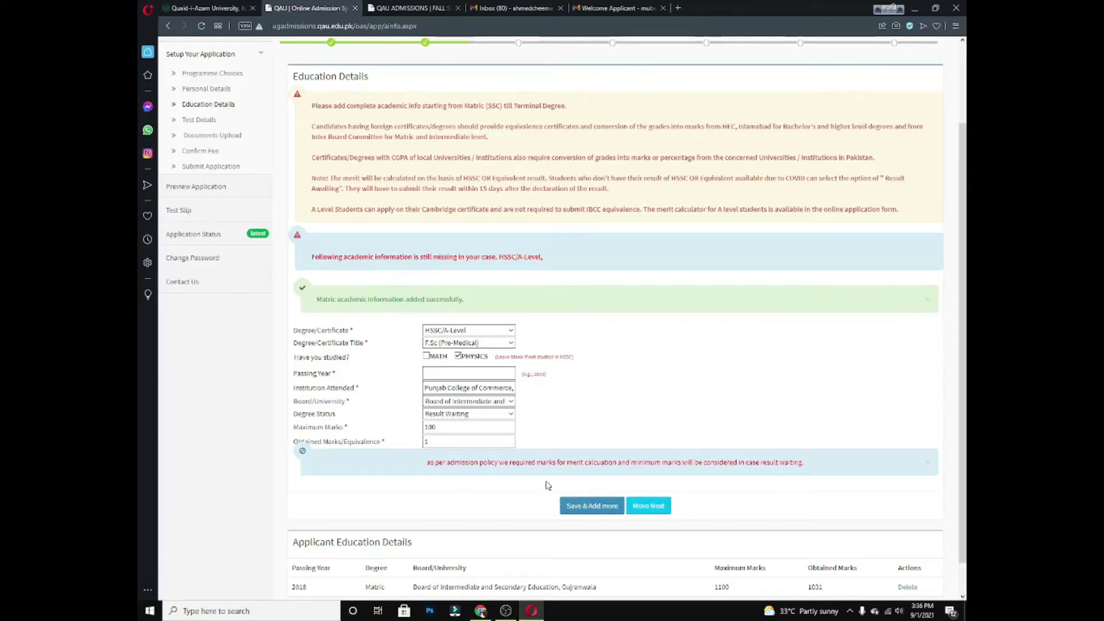
click(462, 373)
text(2021)
scroll(462, 332, down, 1)
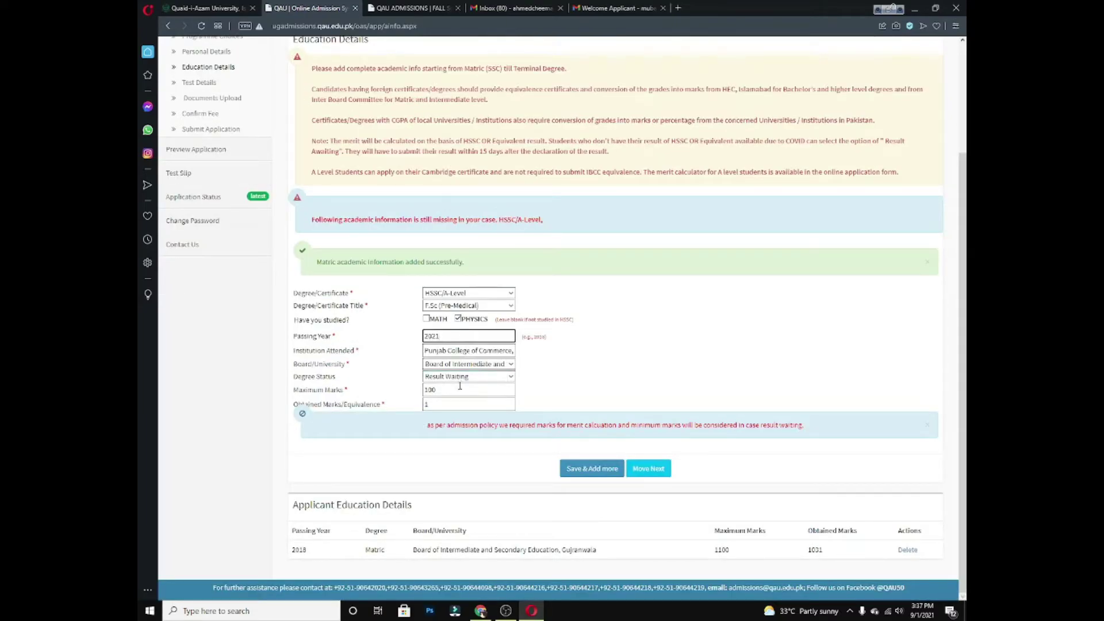
click(460, 387)
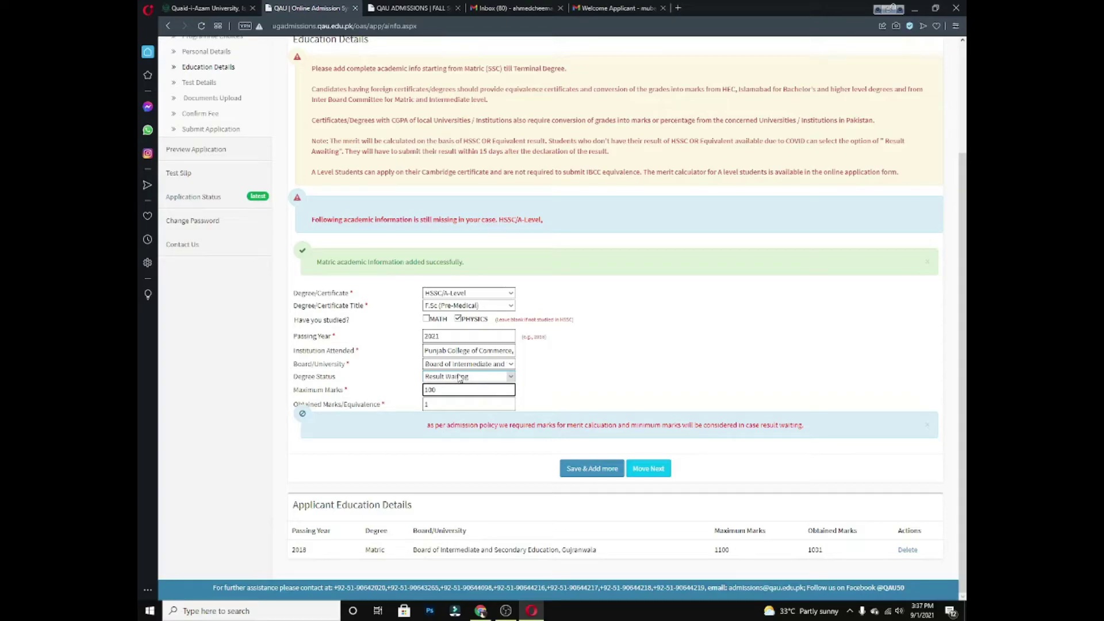
Set the HSSC Degree Status to Completed with 1100 maximum and 979 obtained marks, and try to save the entry and continue
click(460, 377)
click(471, 390)
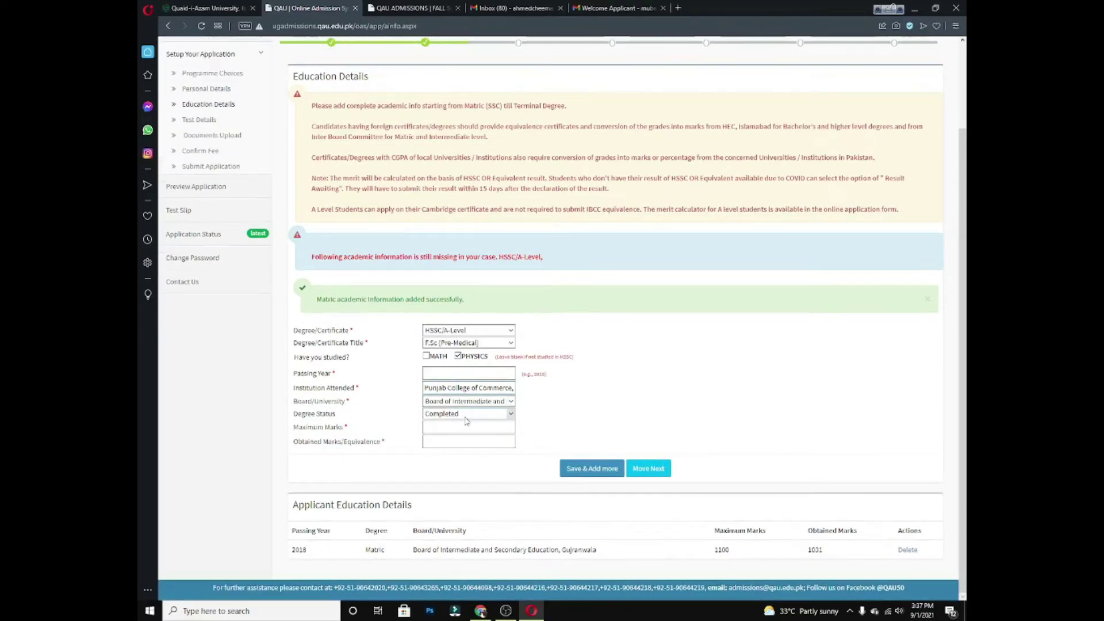
click(460, 428)
click(434, 448)
click(454, 442)
click(445, 482)
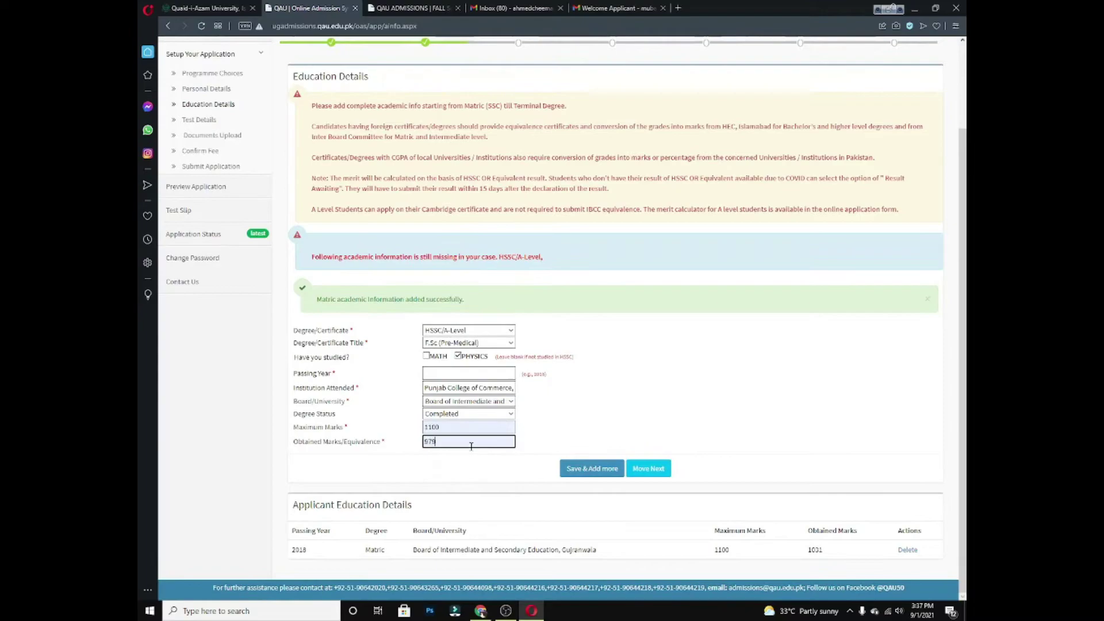
click(605, 471)
click(641, 473)
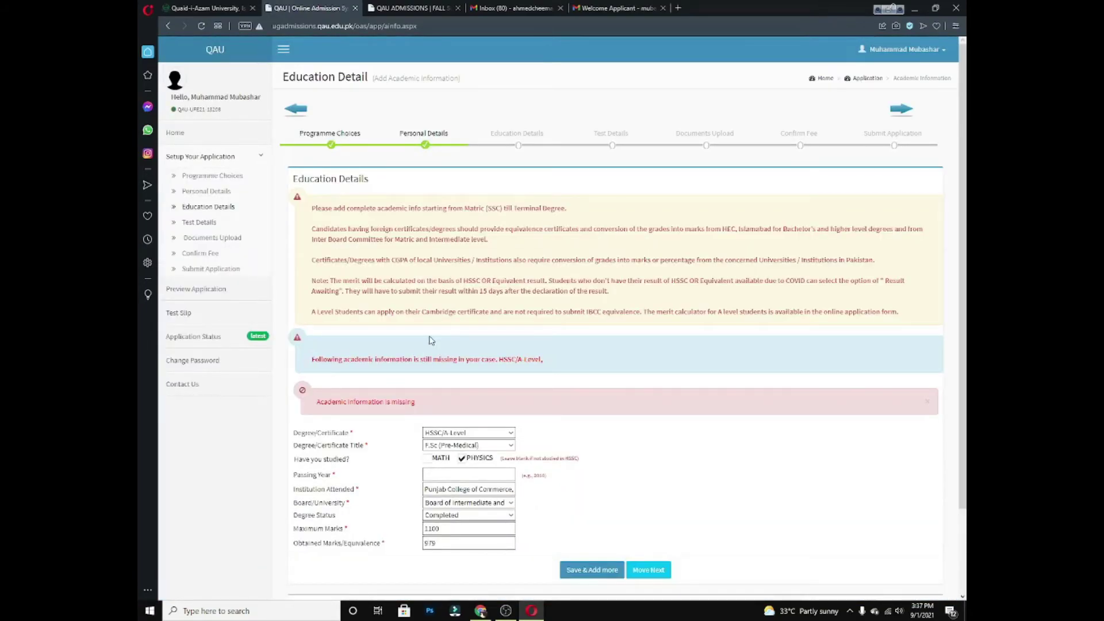
Open Test Details, check the available test options, and skip this optional section to reach Documents Upload
click(198, 222)
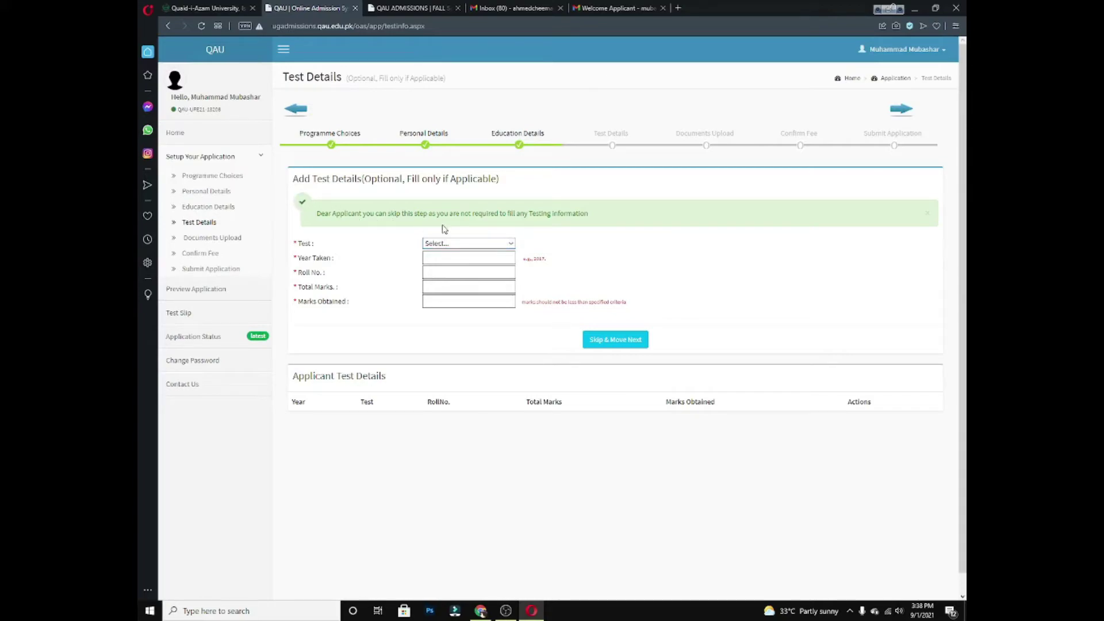
click(509, 244)
click(509, 244)
click(615, 338)
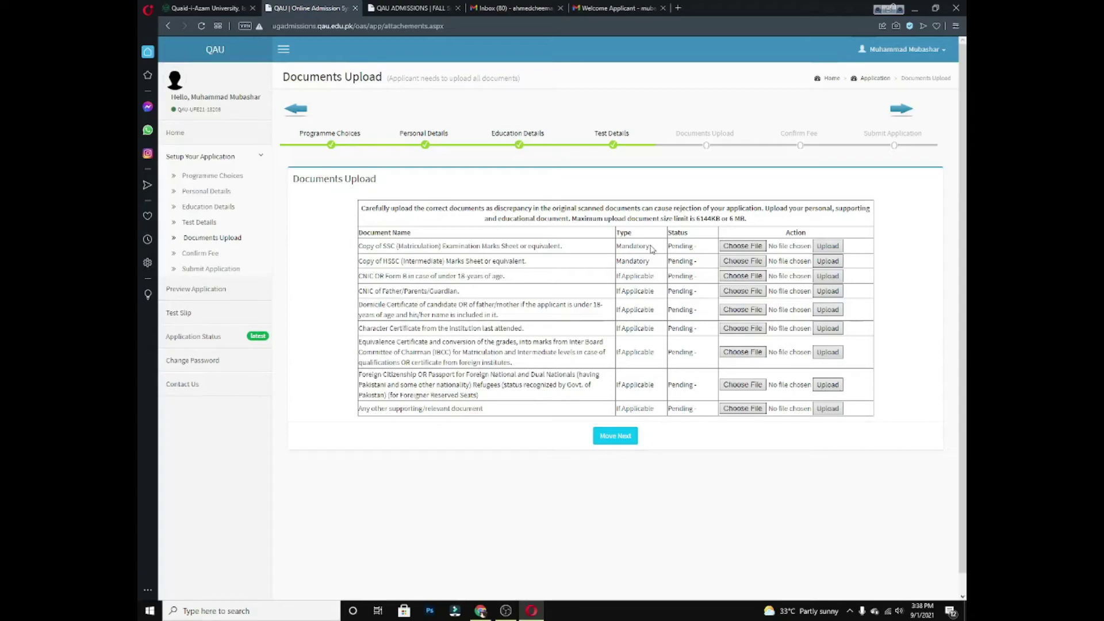
Upload the first marks sheet photo from the applicant's folder as the Copy of SSC (Matriculation) Examination Marks Sheet
click(740, 248)
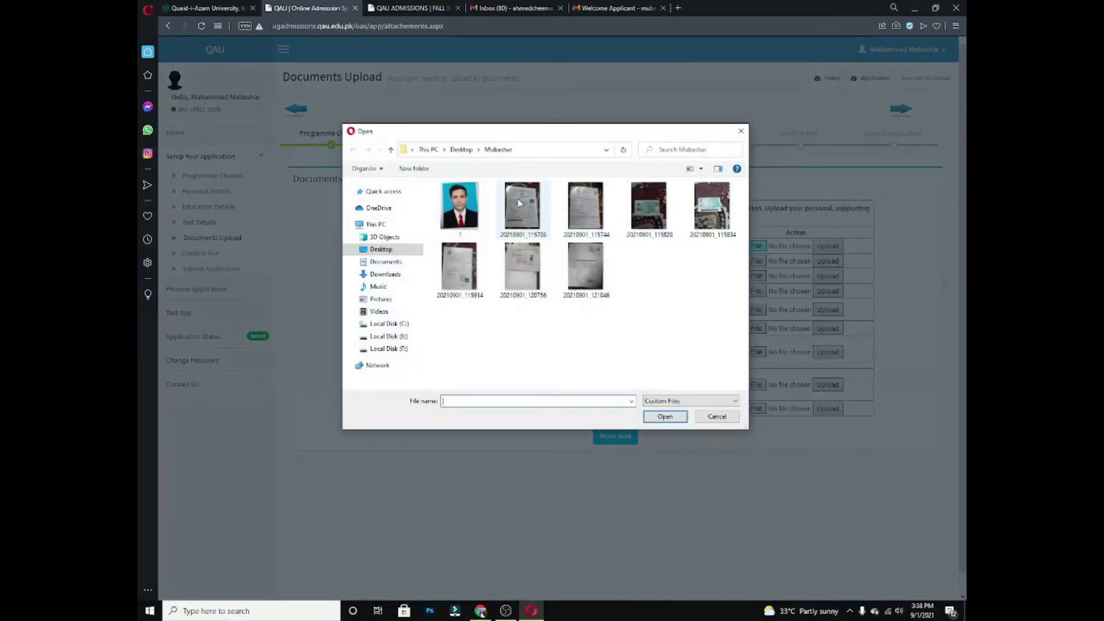
click(740, 131)
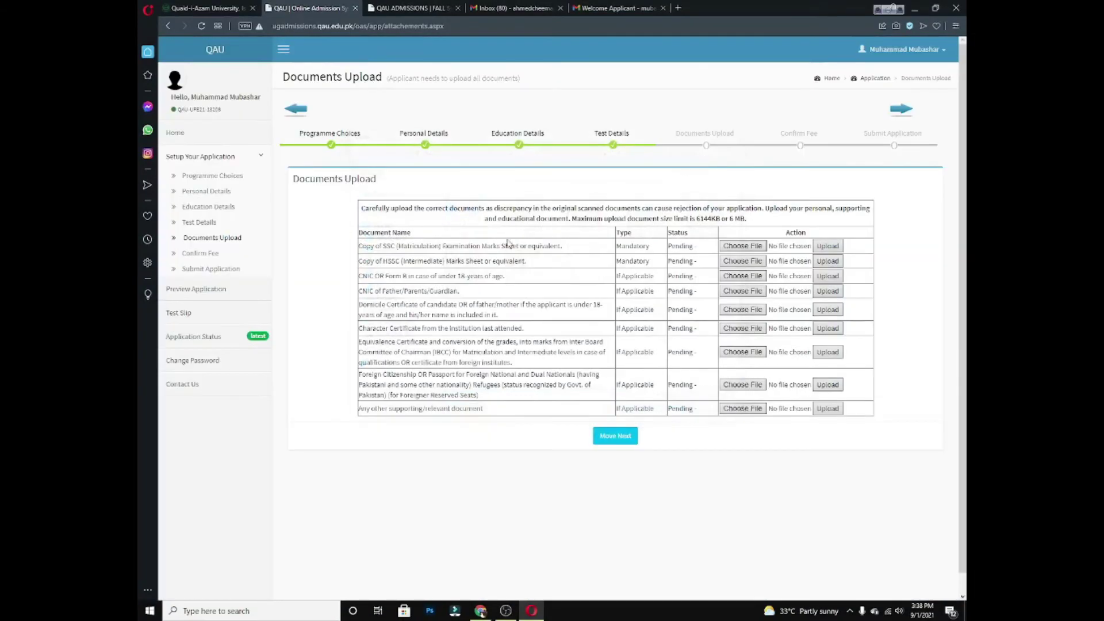
click(747, 248)
click(511, 201)
click(664, 417)
click(828, 246)
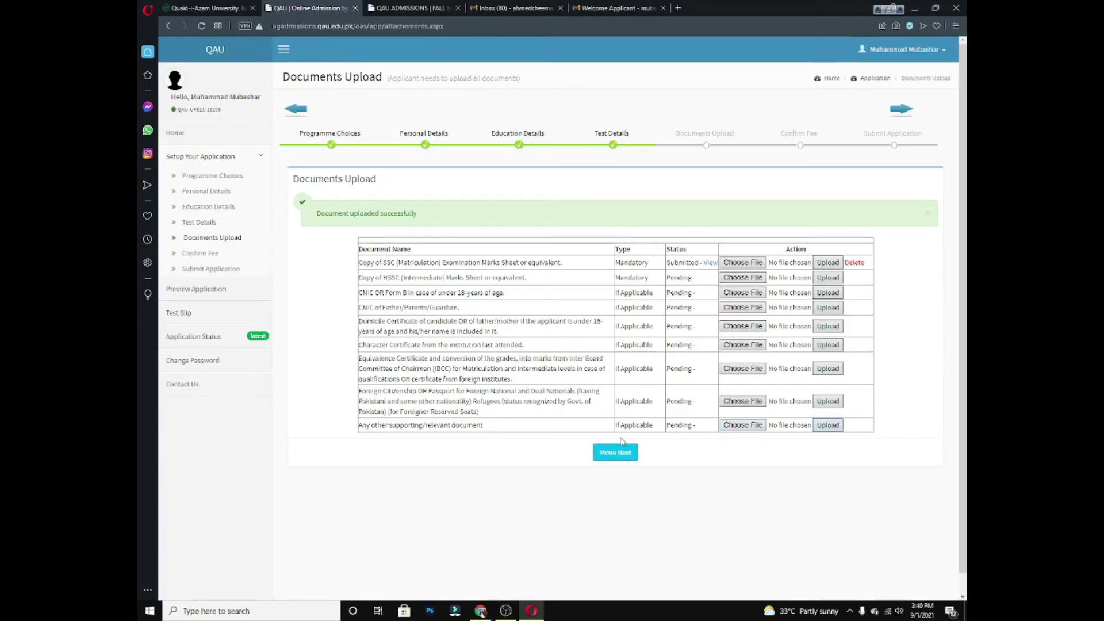
Go through Confirm Fee to Submit Application and tick the undertaking certifying that the information is true and complete
click(202, 254)
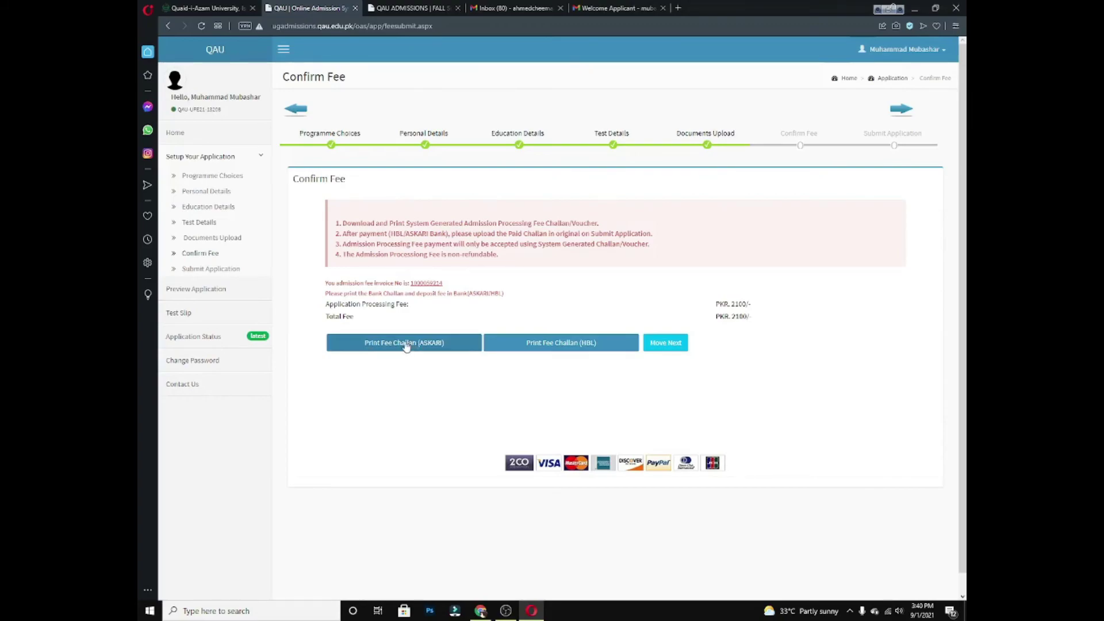
click(212, 270)
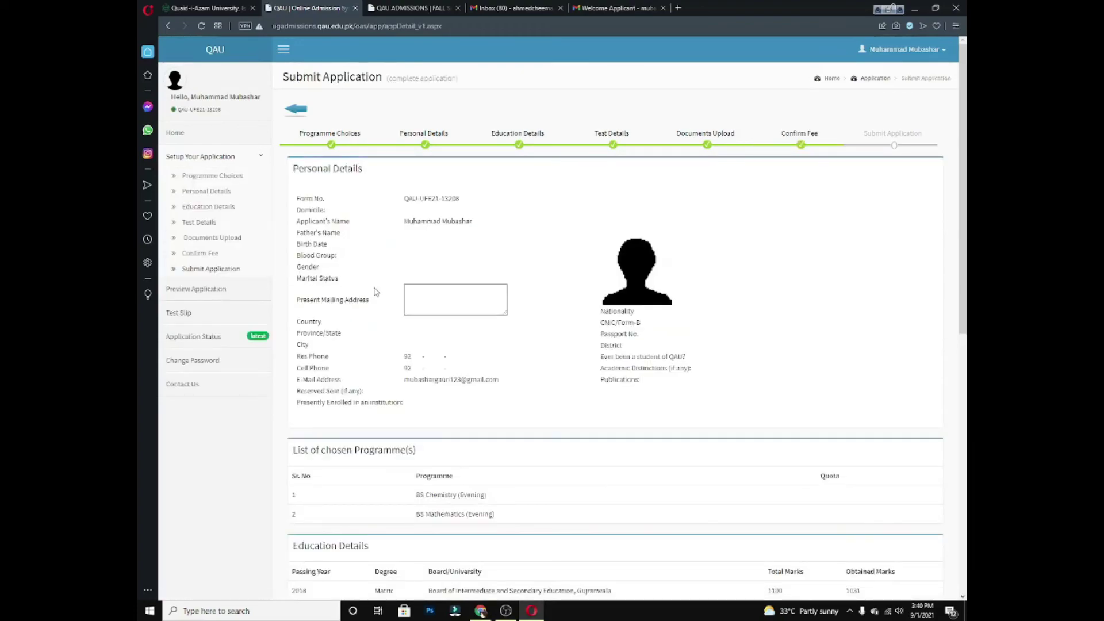
scroll(375, 291, down, 10)
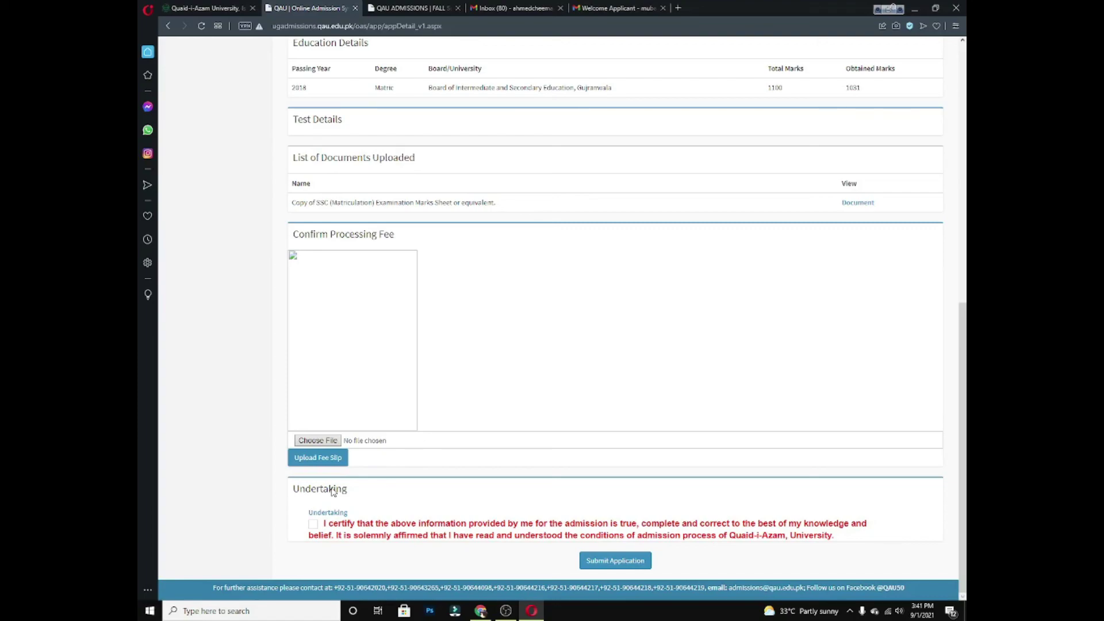
click(314, 525)
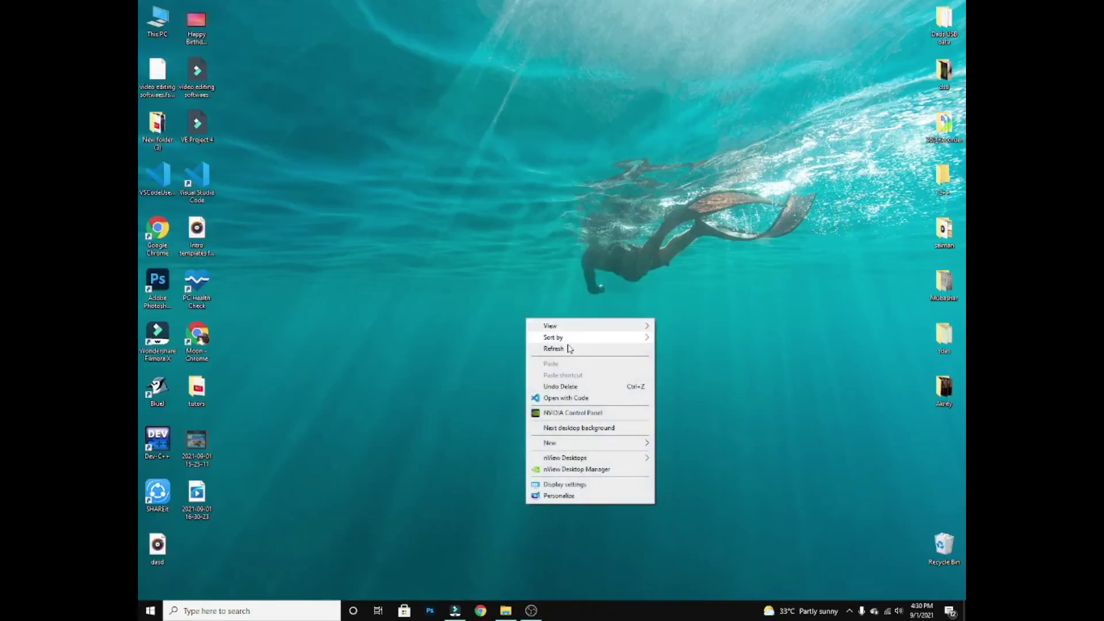
click(566, 347)
right_click(436, 227)
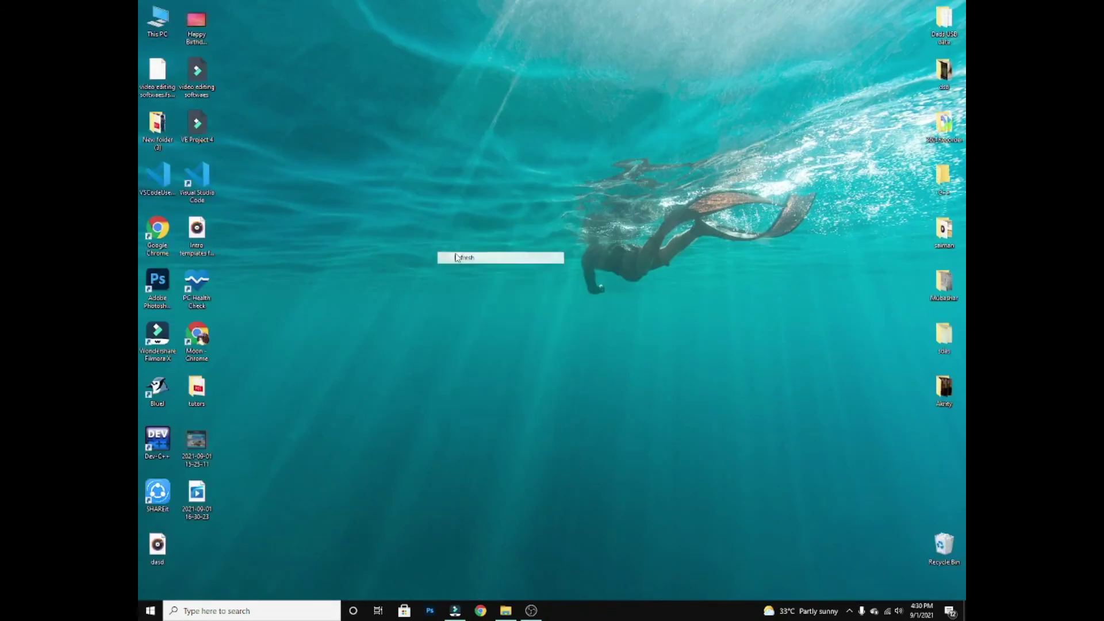
click(458, 257)
right_click(436, 216)
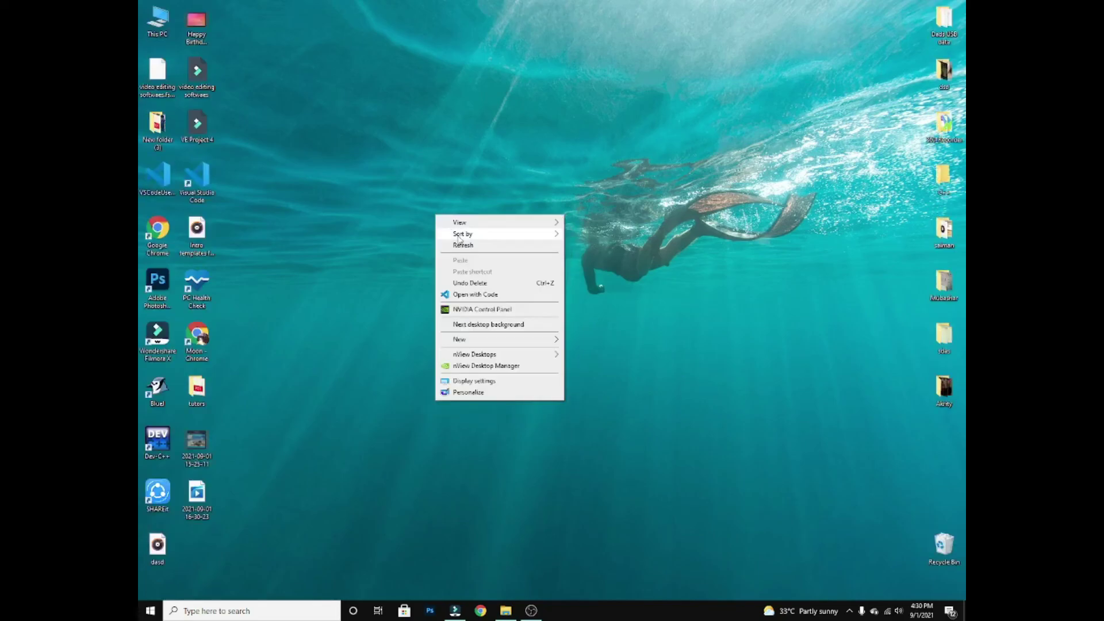
mouse_move(460, 238)
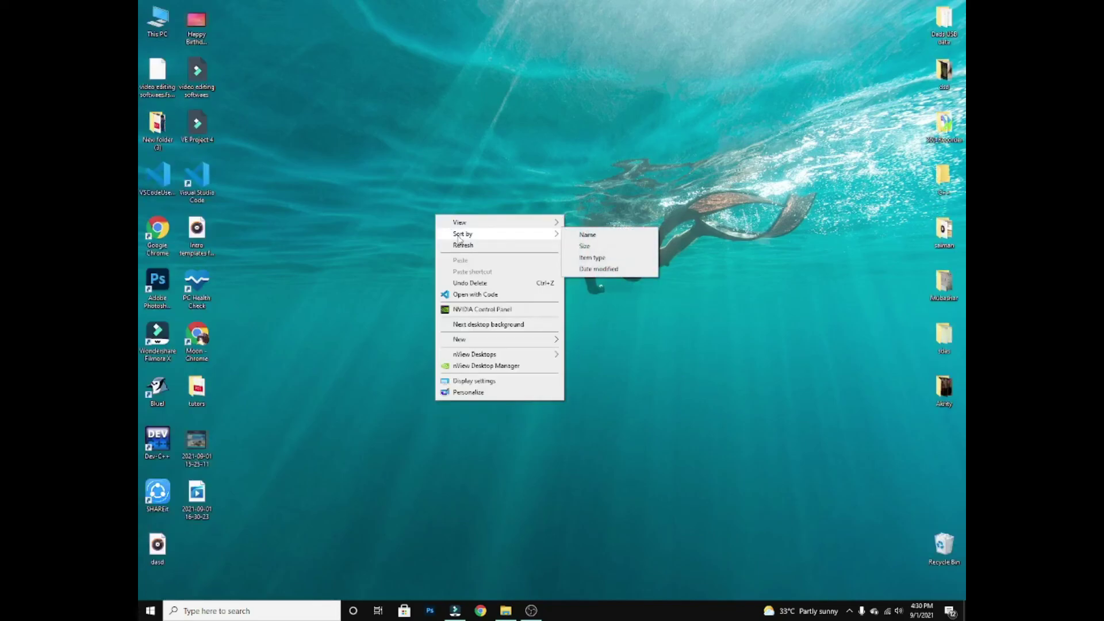
click(461, 244)
right_click(452, 223)
click(461, 254)
right_click(434, 202)
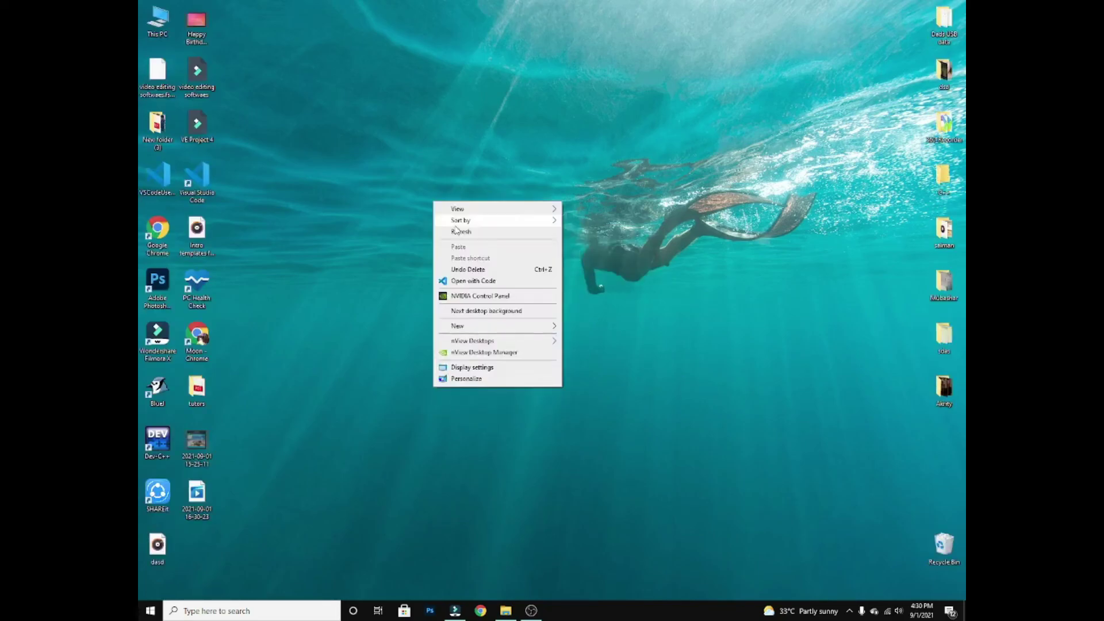
click(460, 231)
right_click(444, 223)
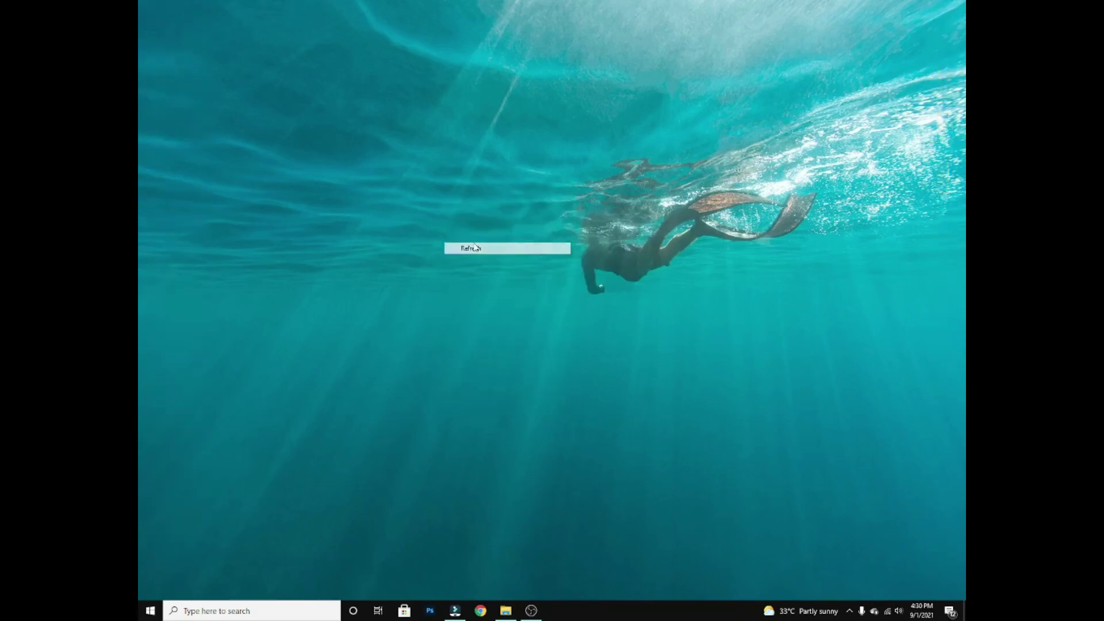